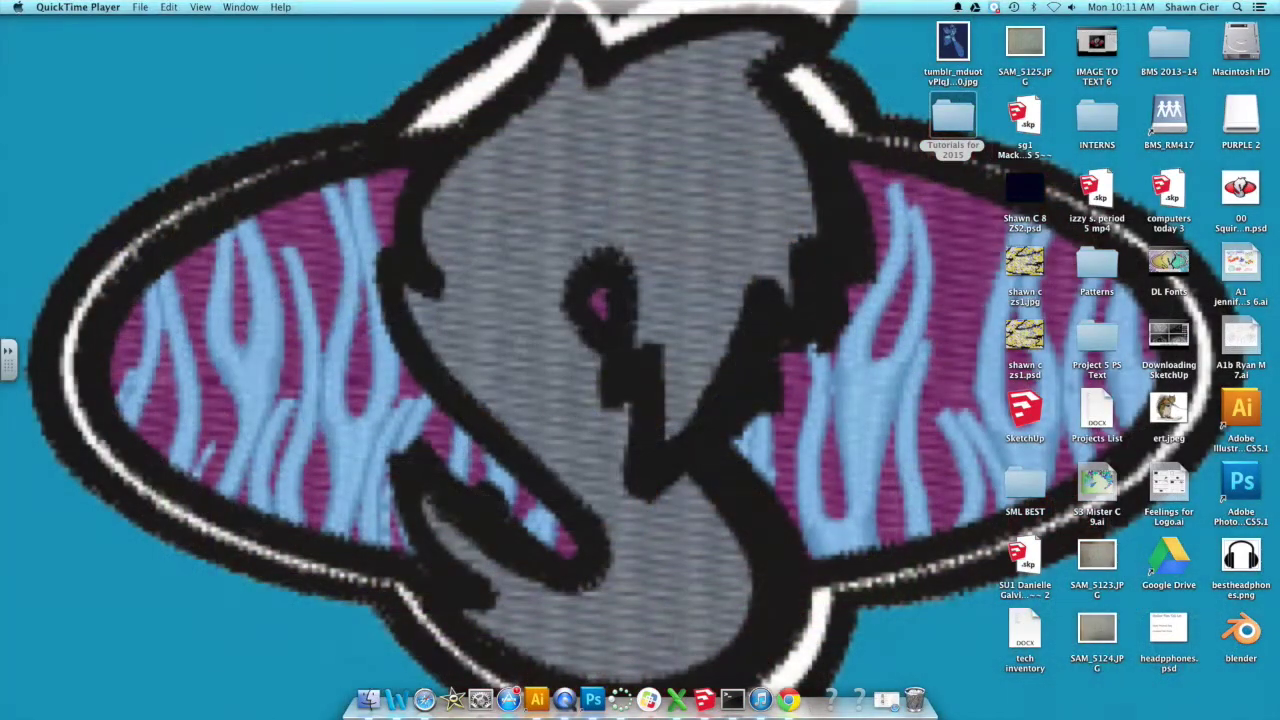
# Launch SketchUp Make and start a new model from the welcome screen
pyautogui.doubleClick(1030, 412)
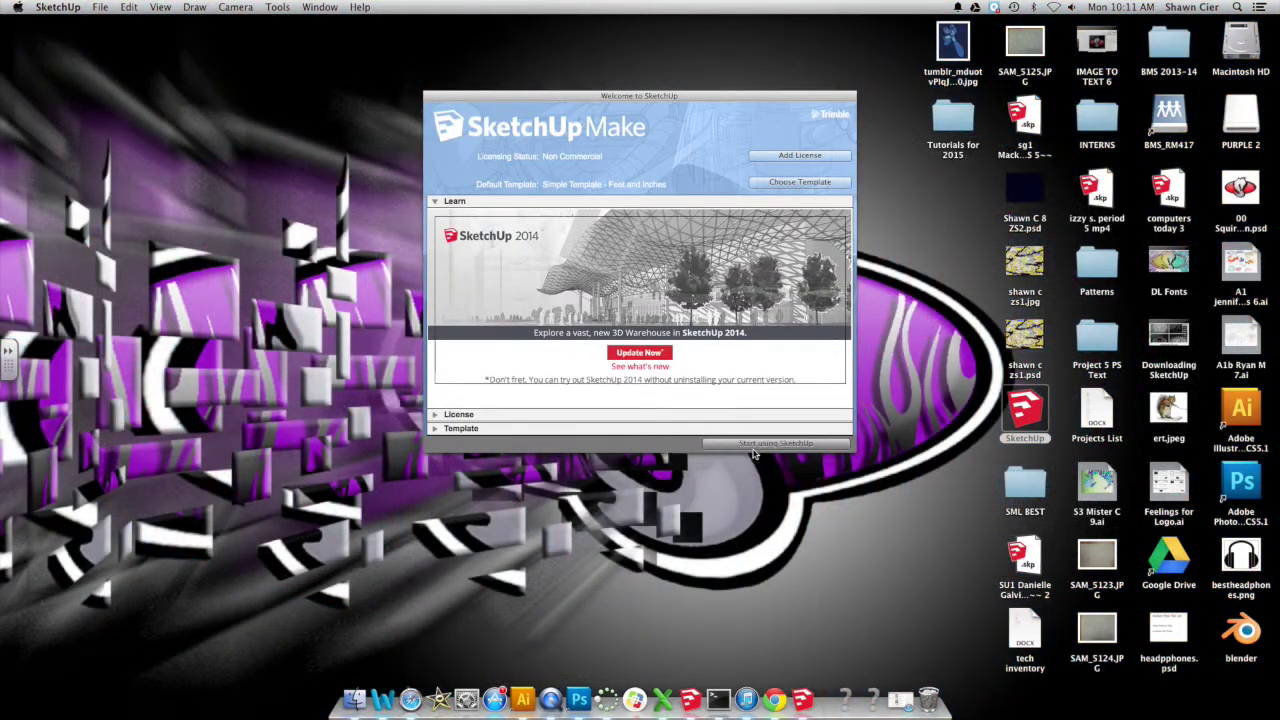
pyautogui.click(754, 447)
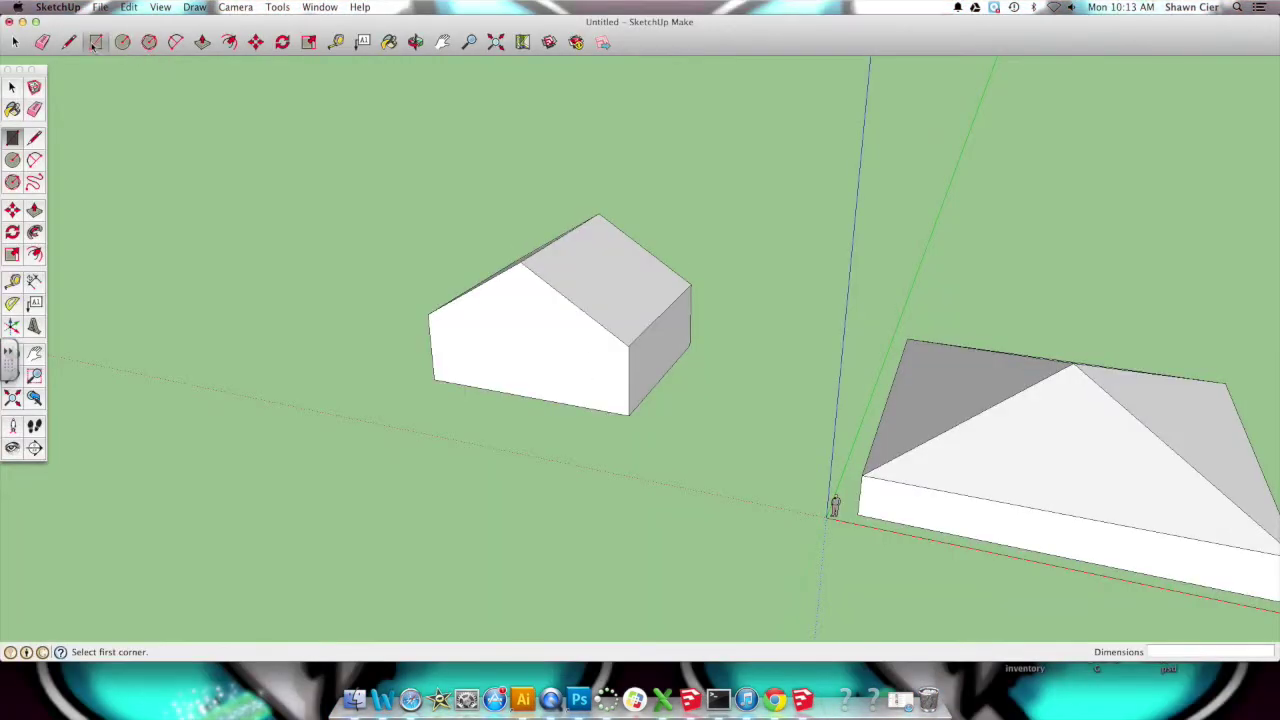
# Draw a door rectangle at the bottom of the front wall and recess it 7 7/16"
pyautogui.click(543, 400)
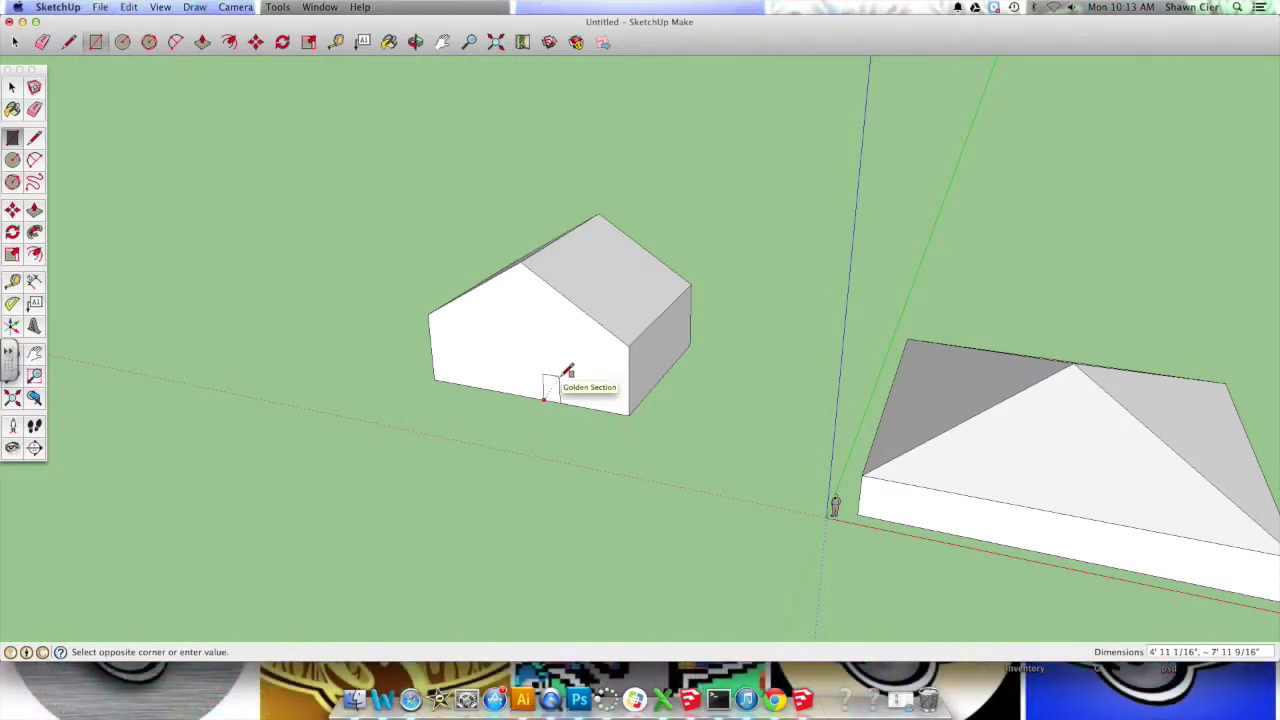
pyautogui.scroll(5, 567, 371)
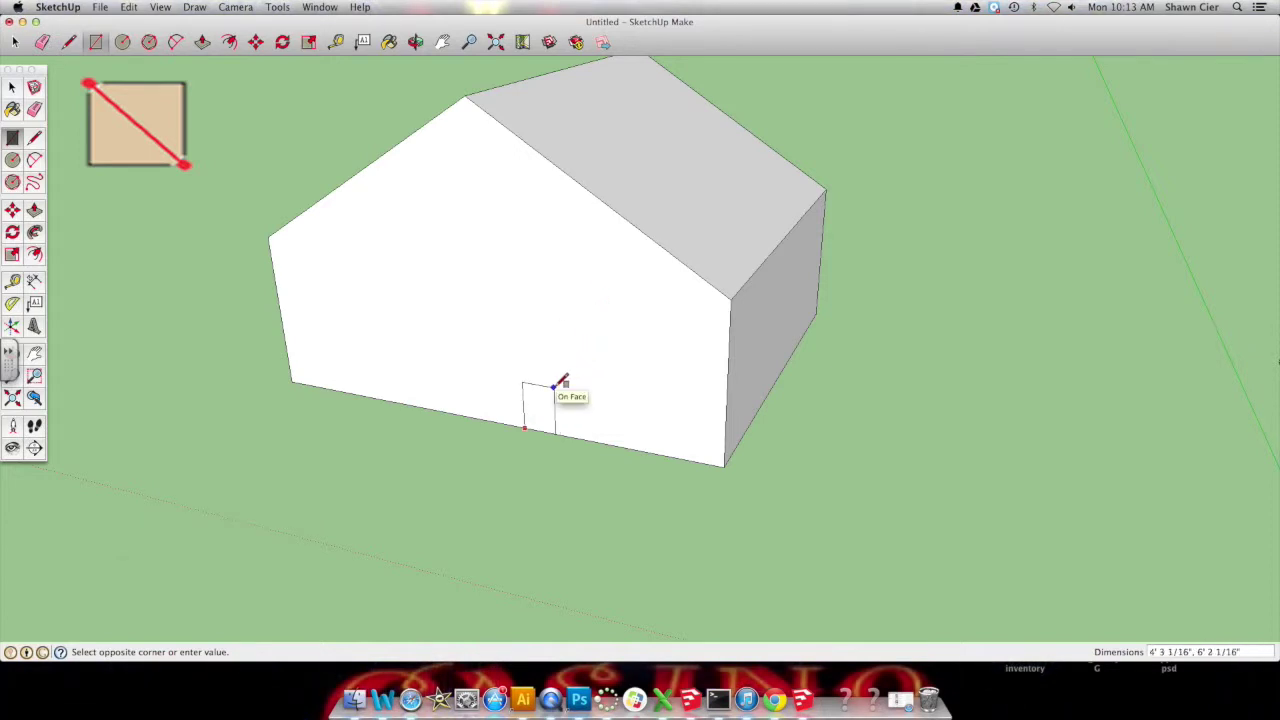
pyautogui.click(555, 385)
pyautogui.click(202, 41)
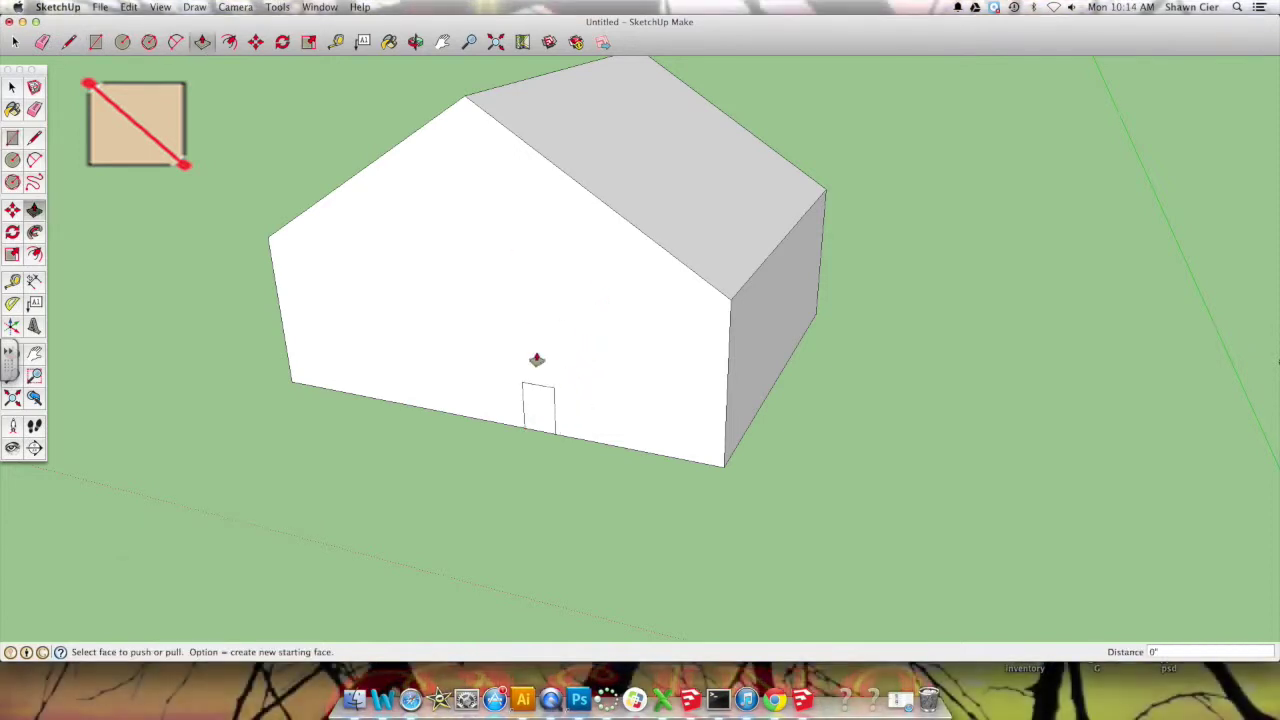
pyautogui.click(535, 418)
pyautogui.click(537, 422)
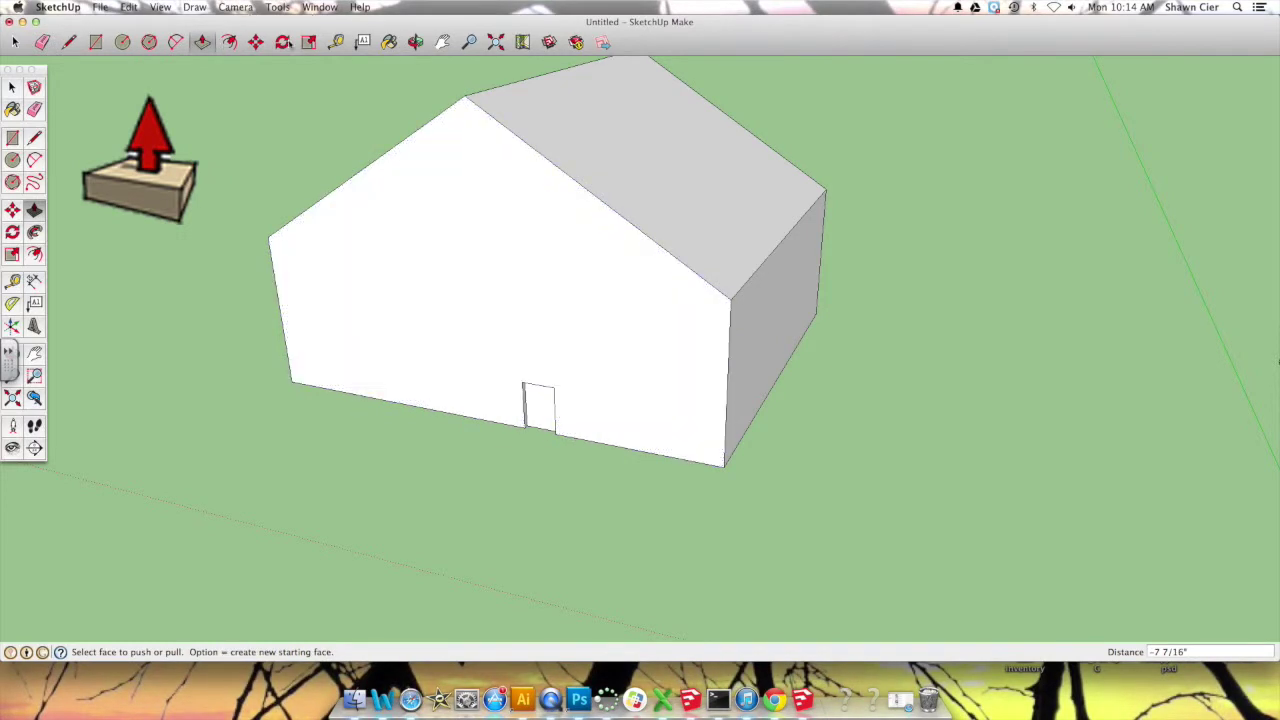
# Draw a 5' 4 11/16" by 3' 8 3/8" window rectangle at the front wall's upper left and select it
pyautogui.click(95, 41)
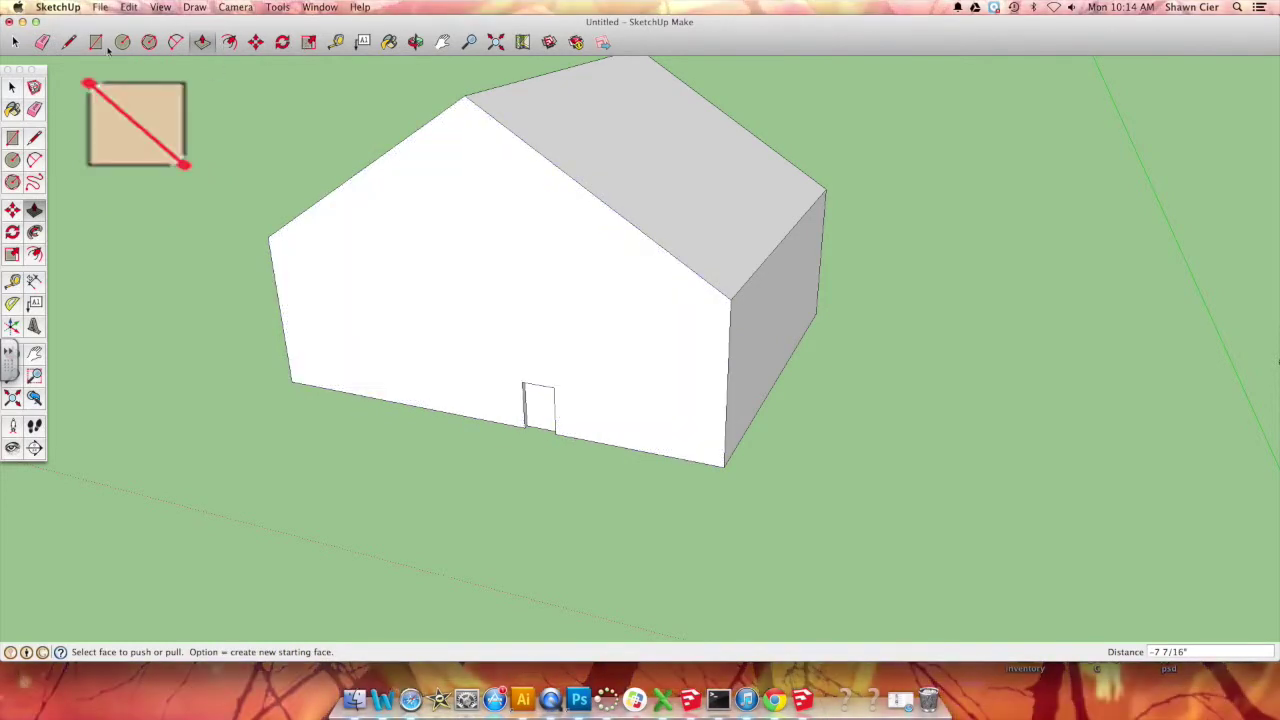
pyautogui.click(279, 247)
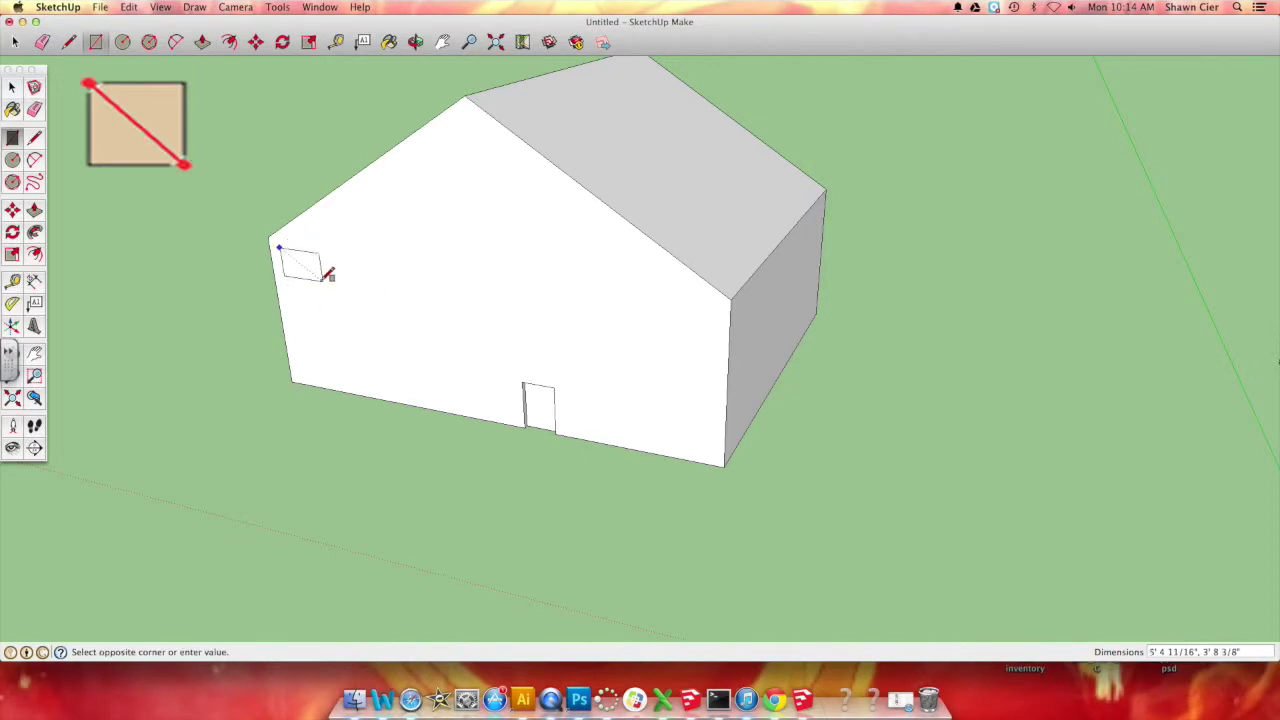
pyautogui.click(322, 280)
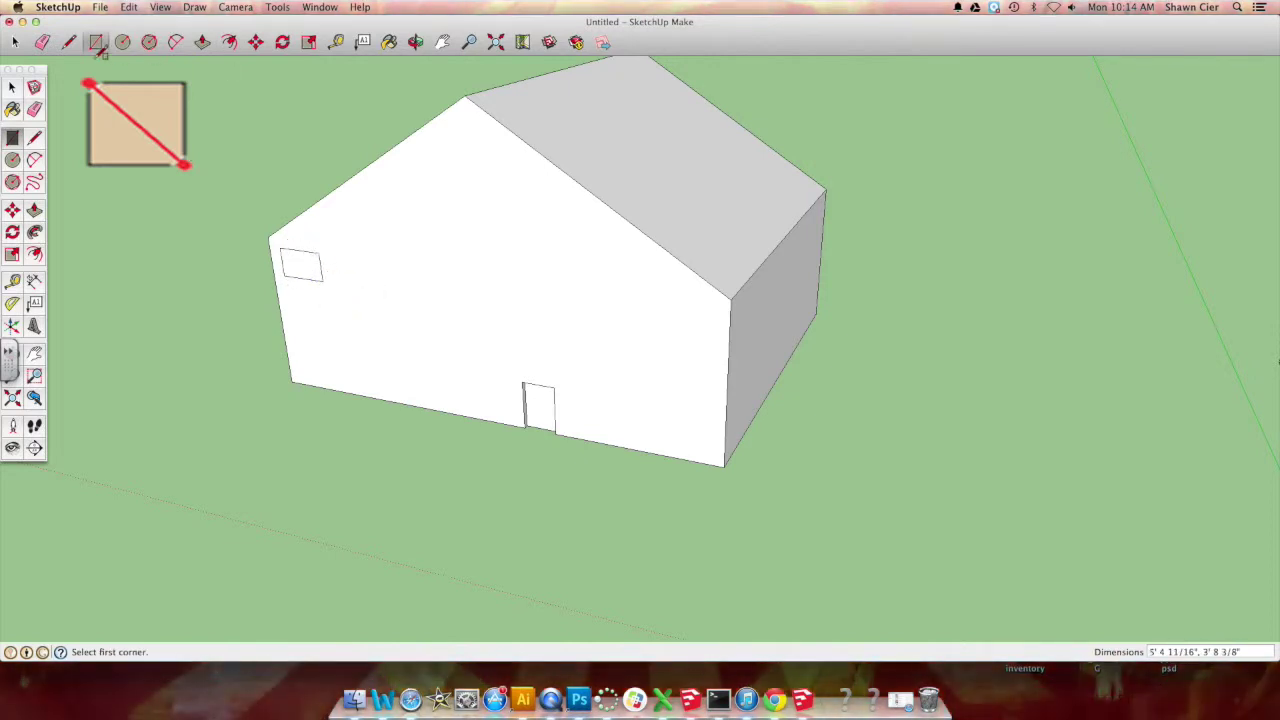
pyautogui.click(15, 42)
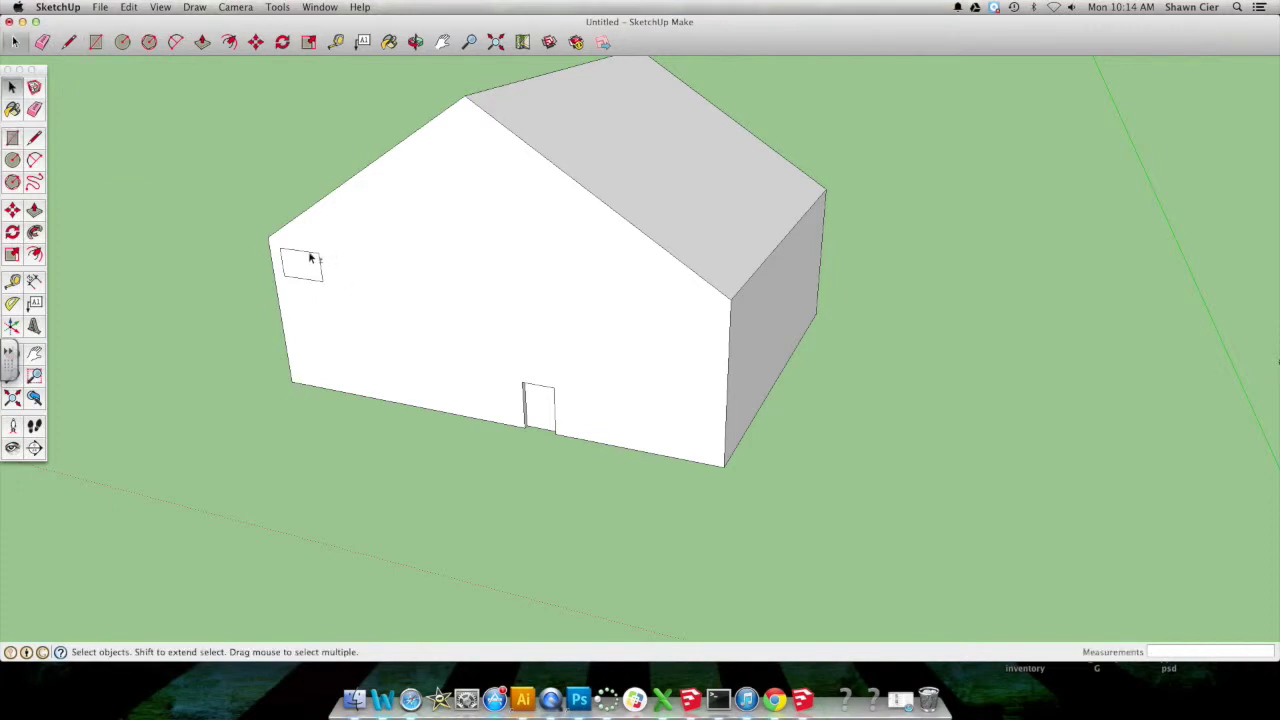
pyautogui.click(323, 272)
pyautogui.press('shift')
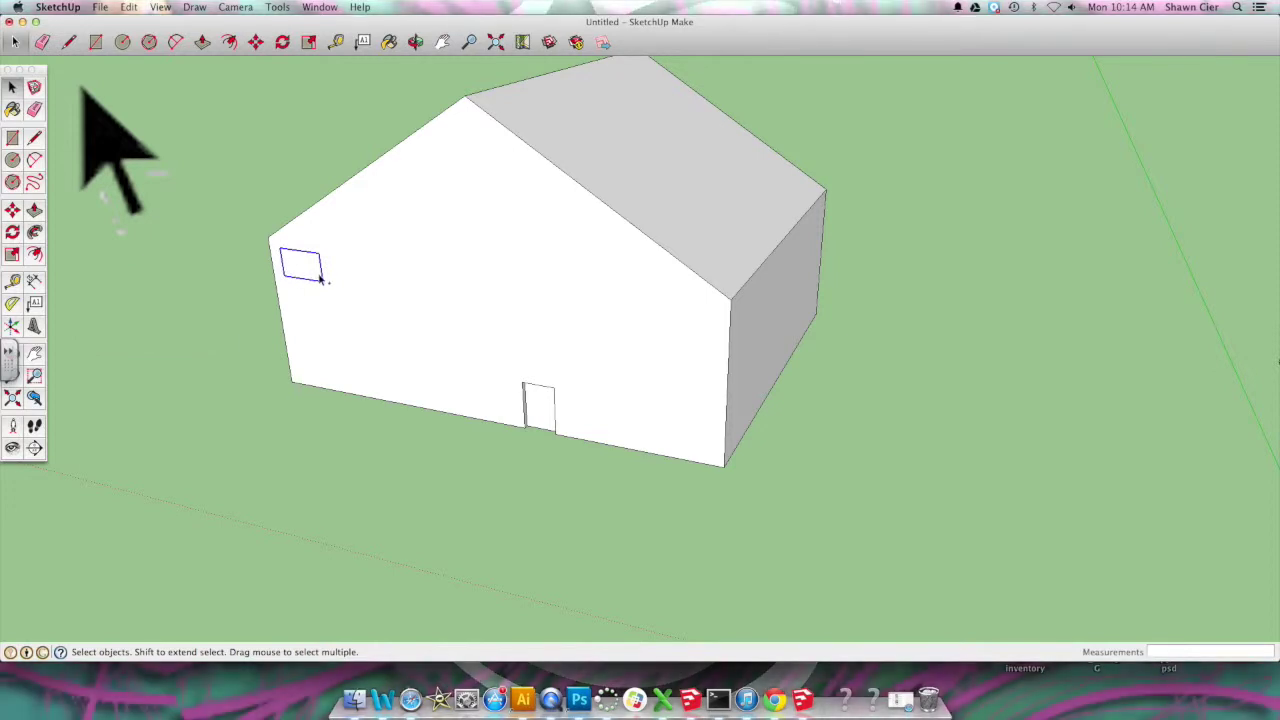
# Copy the window five times along the front wall to make a row of six
pyautogui.press('m')
pyautogui.press('alt')
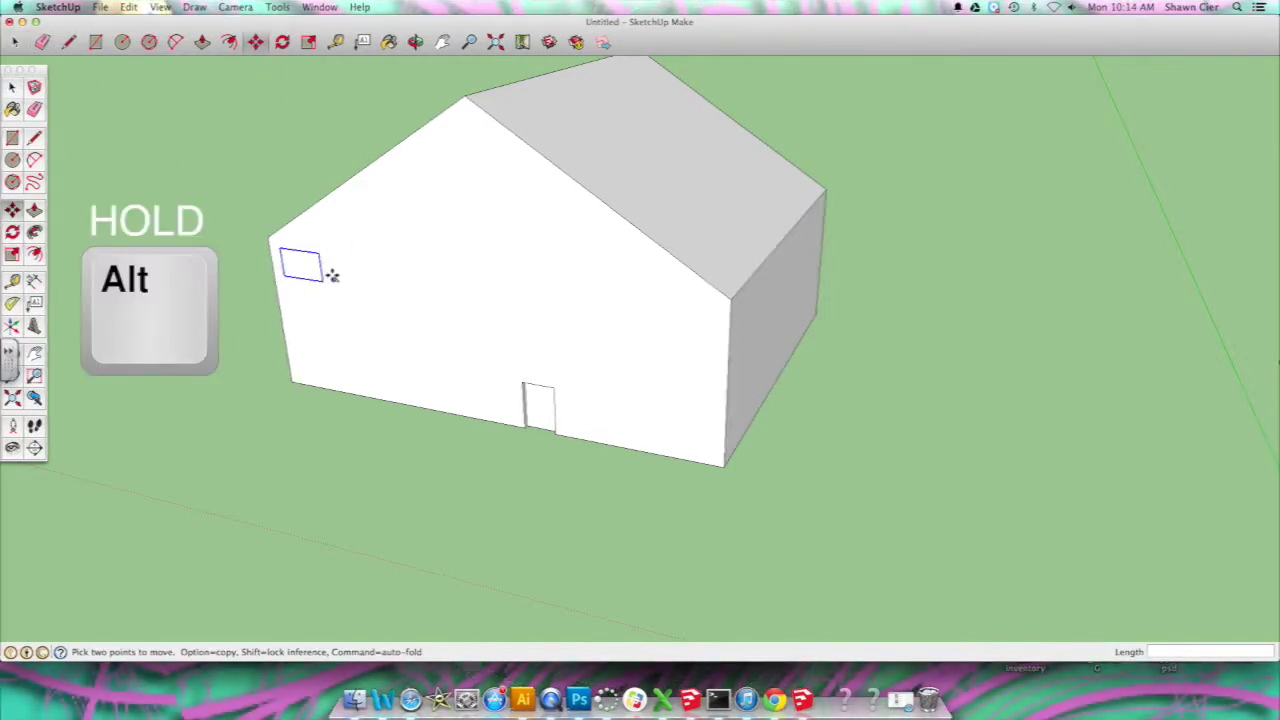
pyautogui.click(322, 262)
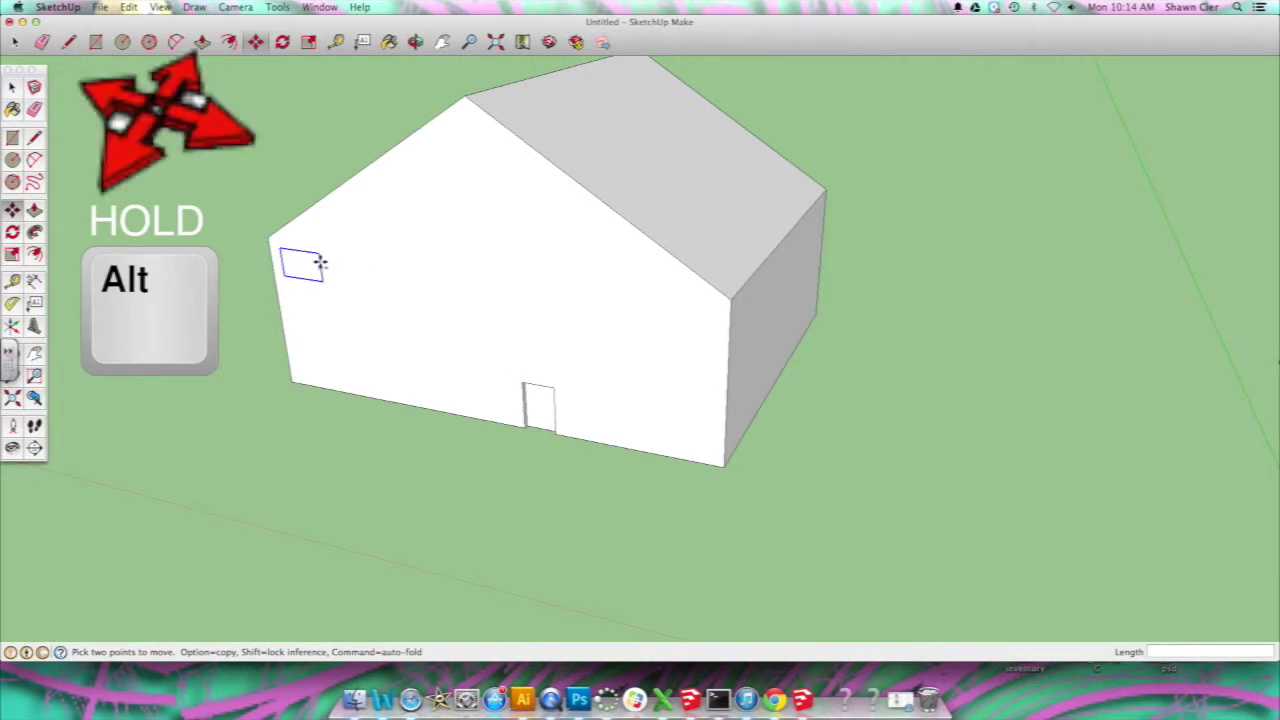
pyautogui.click(383, 274)
pyautogui.click(381, 273)
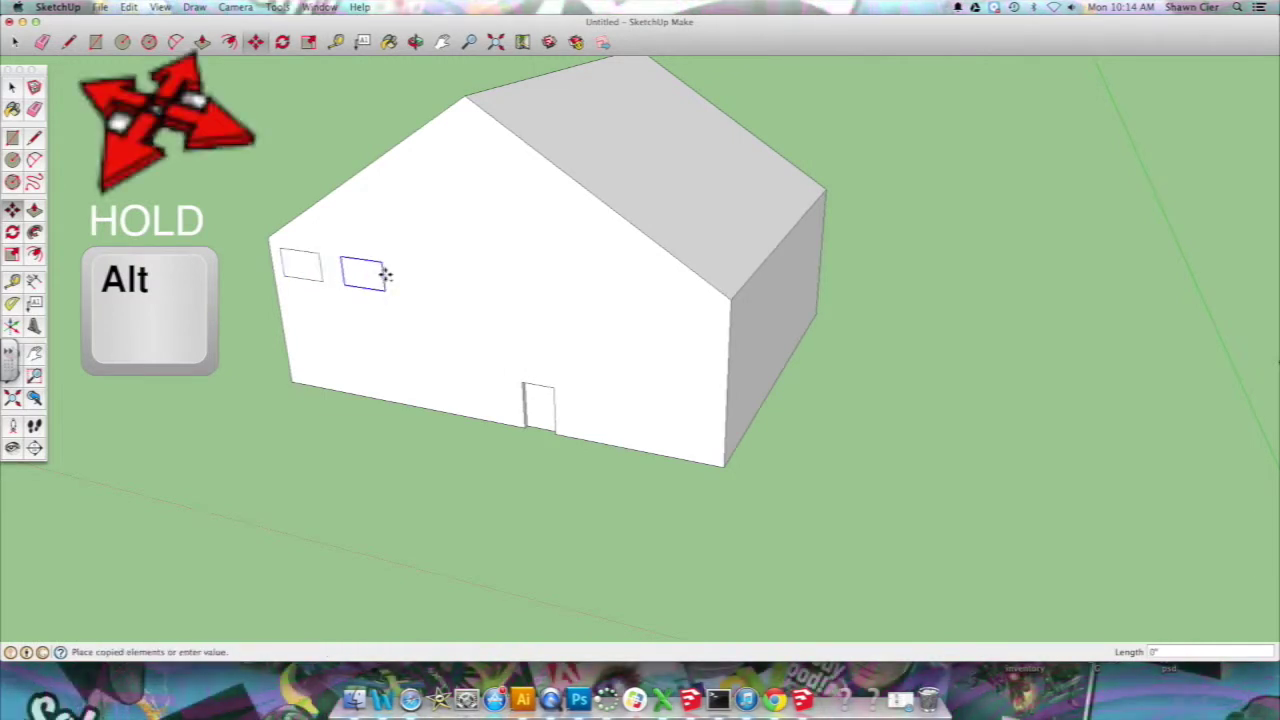
pyautogui.click(457, 285)
pyautogui.click(456, 282)
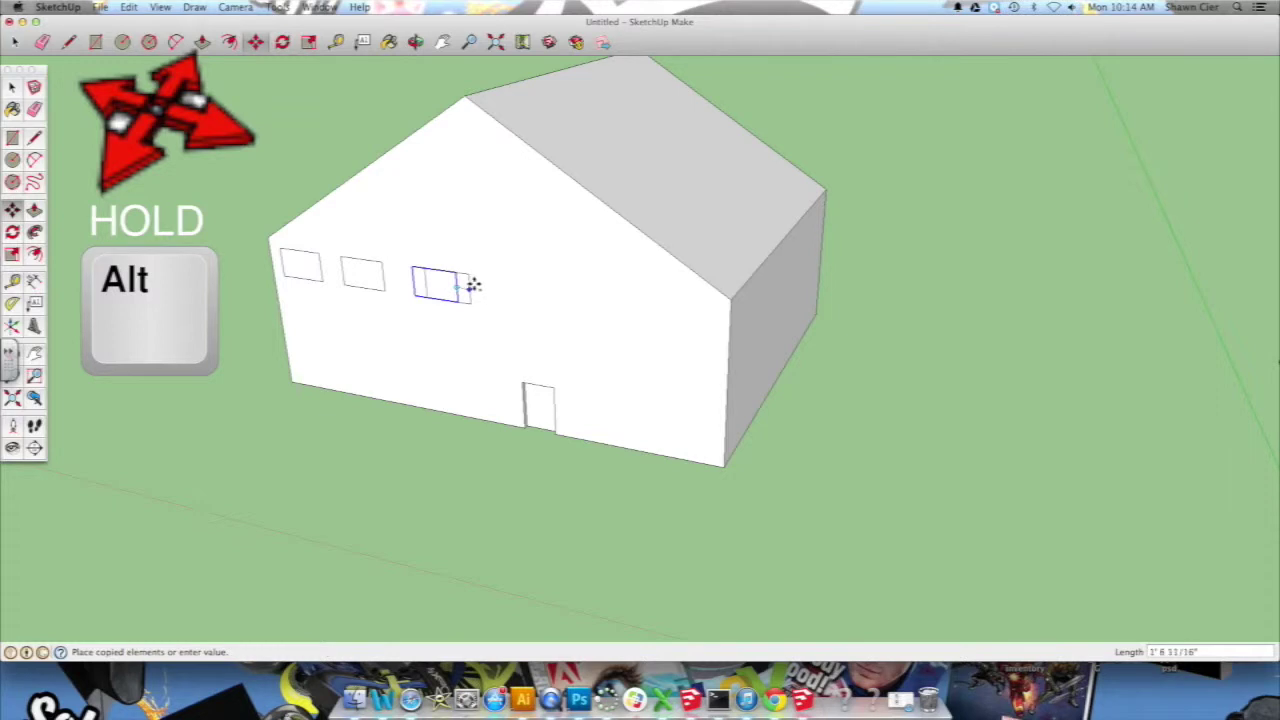
pyautogui.click(526, 291)
pyautogui.click(530, 297)
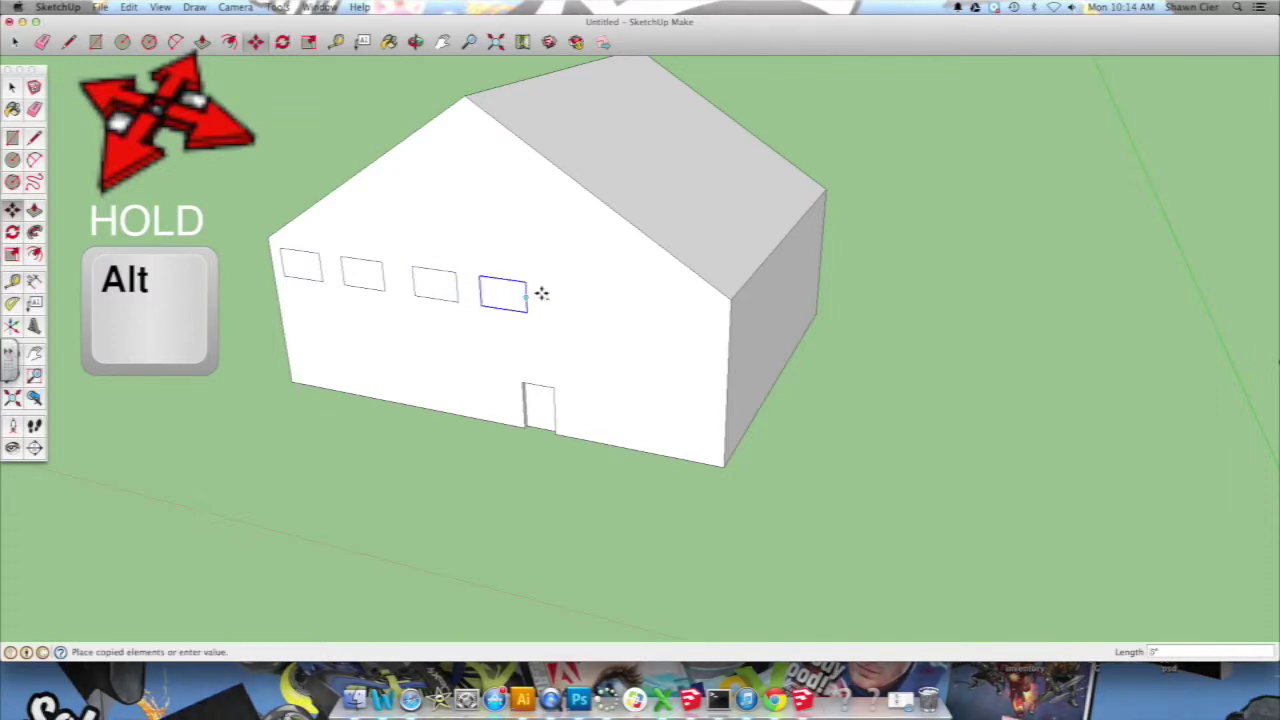
pyautogui.click(593, 298)
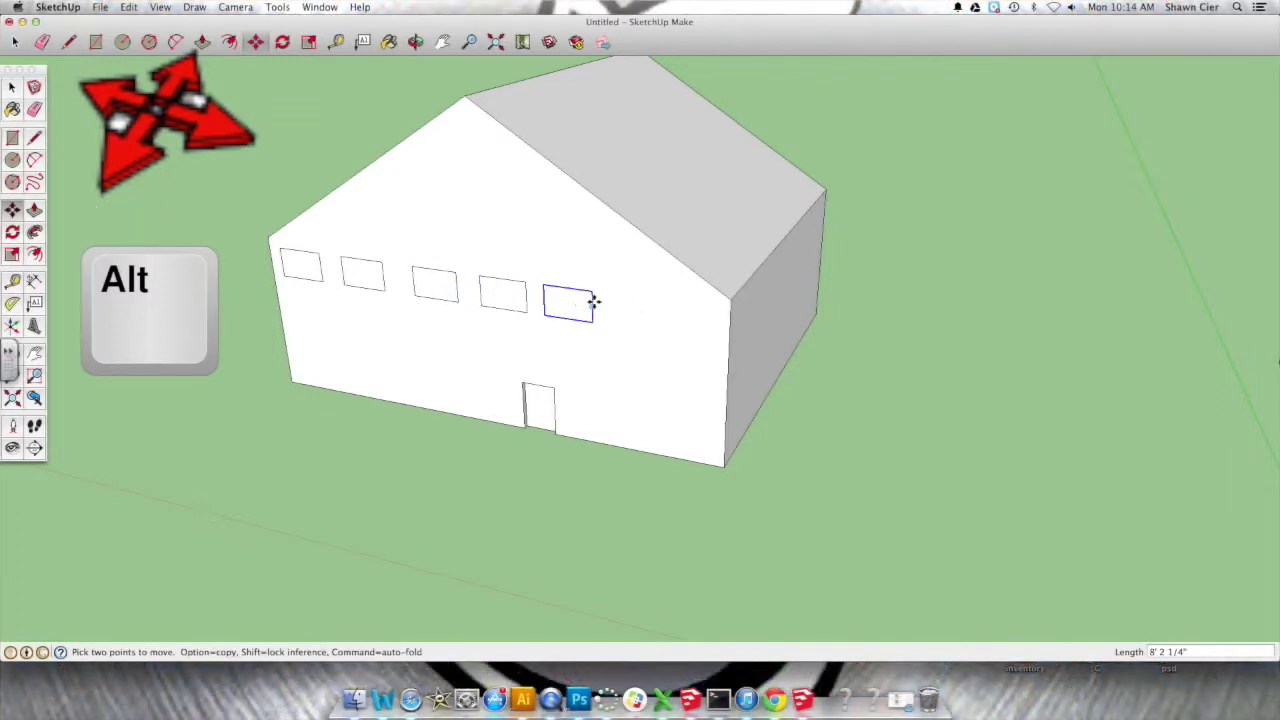
pyautogui.click(592, 298)
pyautogui.click(662, 314)
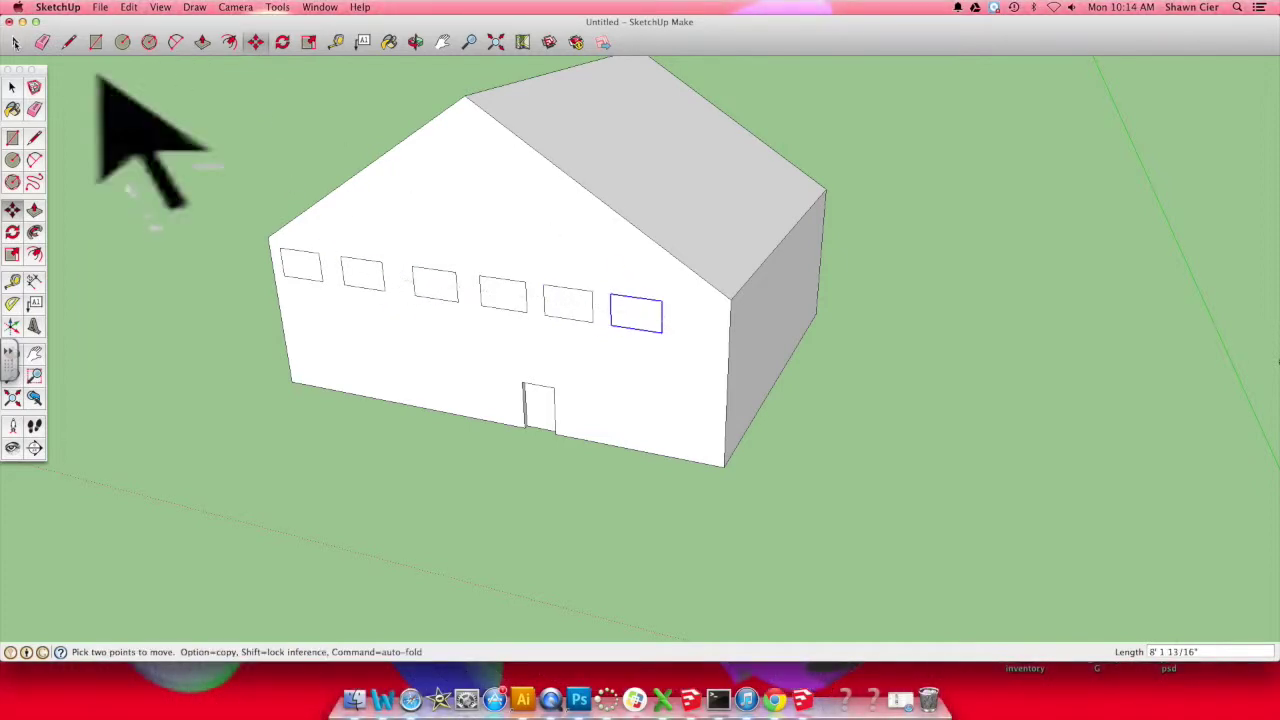
# Nudge the second window slightly to the right to line it up with the row
pyautogui.press('space')
pyautogui.click(362, 278)
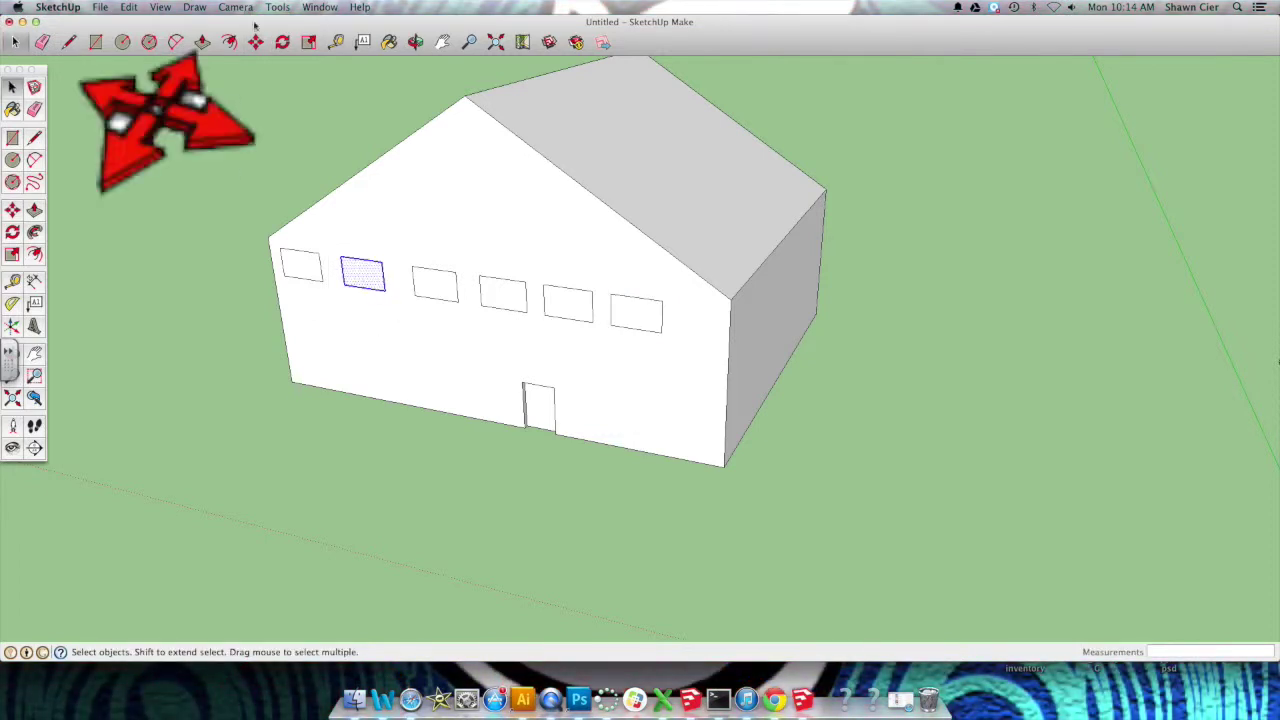
pyautogui.press('m')
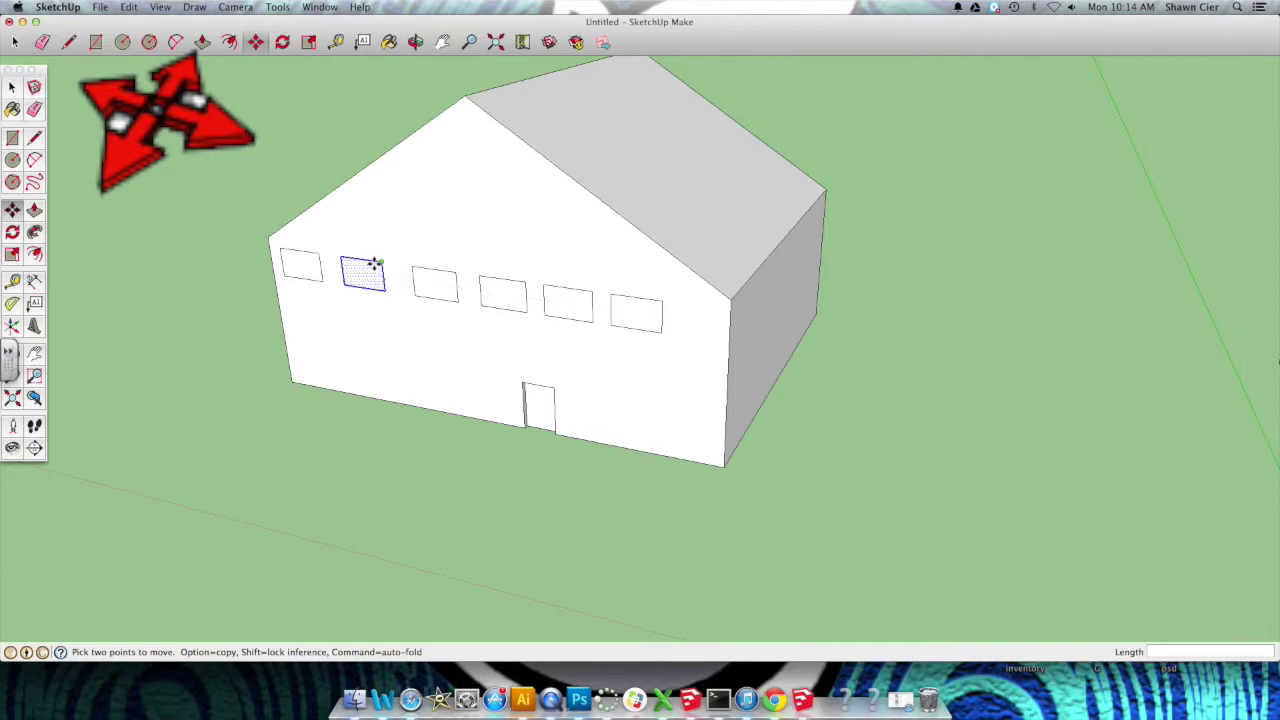
pyautogui.click(374, 263)
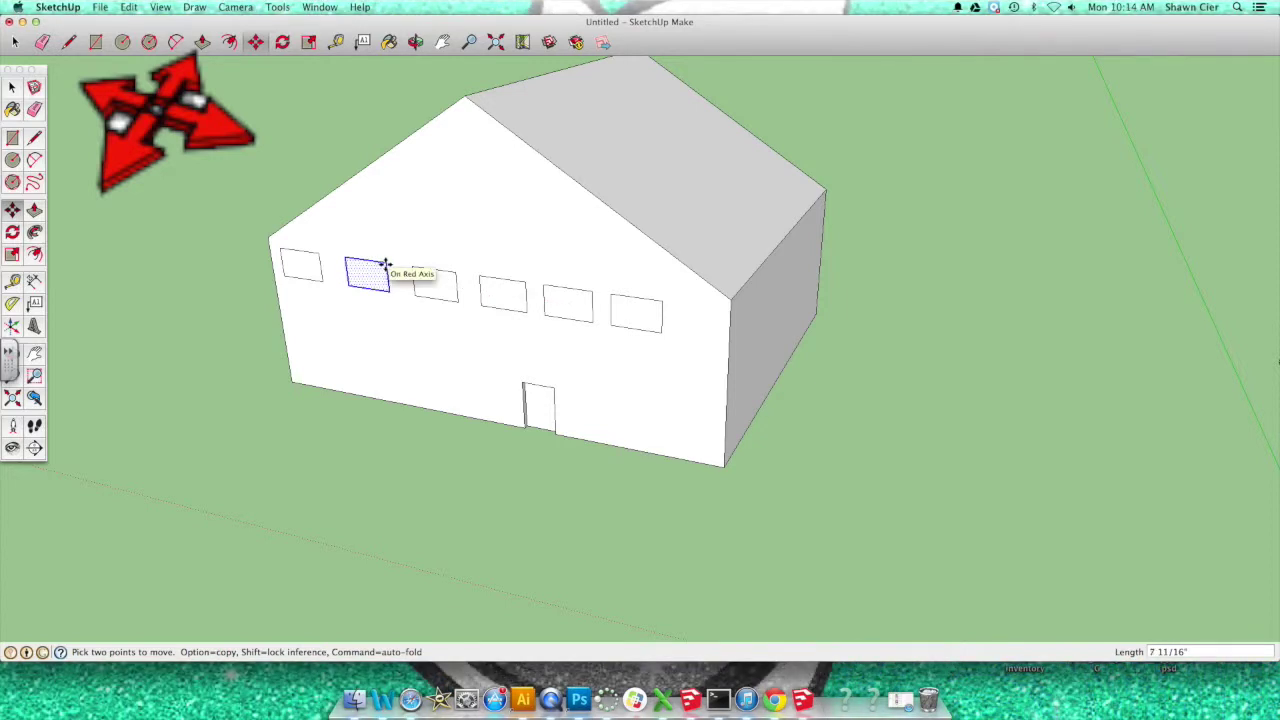
pyautogui.click(385, 263)
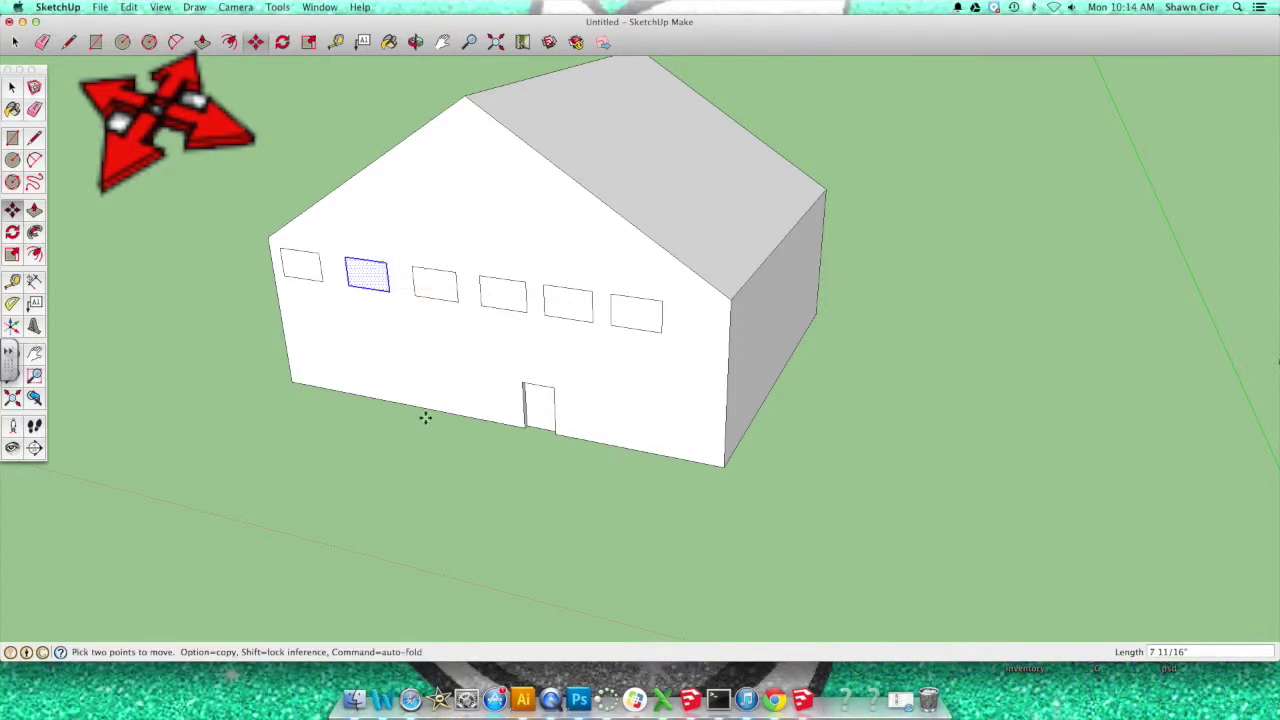
pyautogui.click(201, 42)
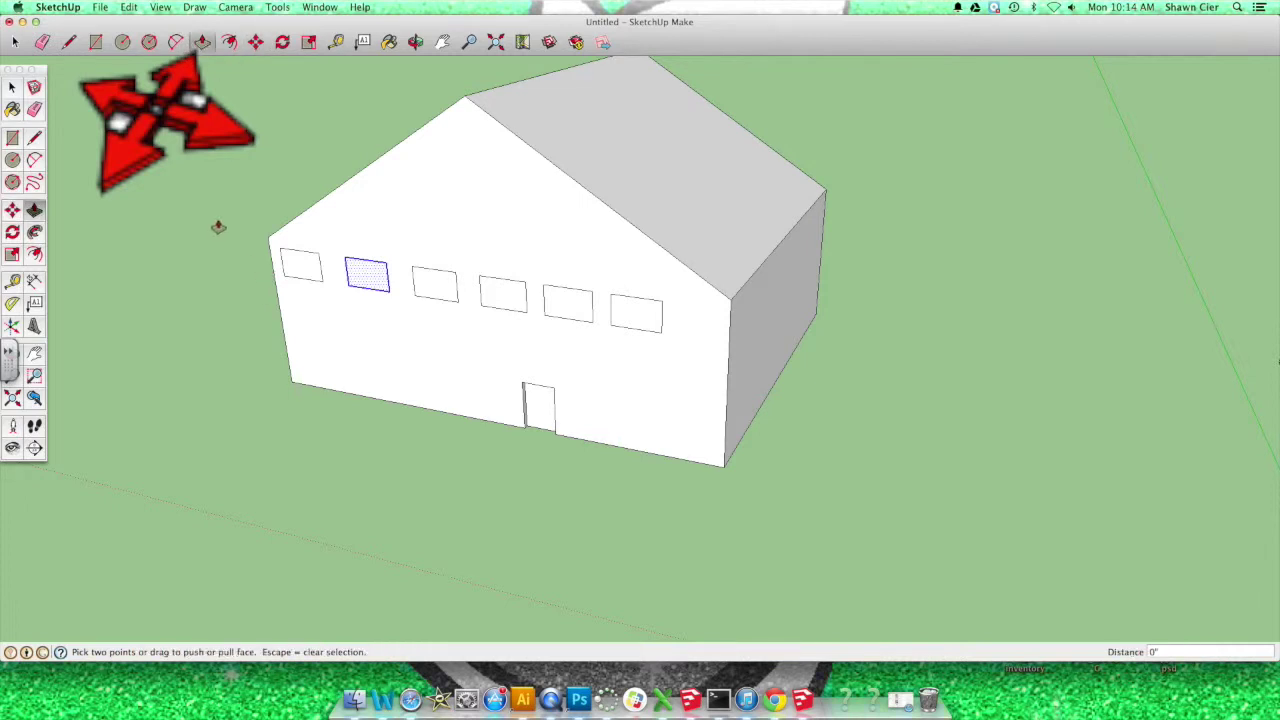
pyautogui.press('space')
# Push the first window 10 15/16" into the front wall
pyautogui.click(411, 215)
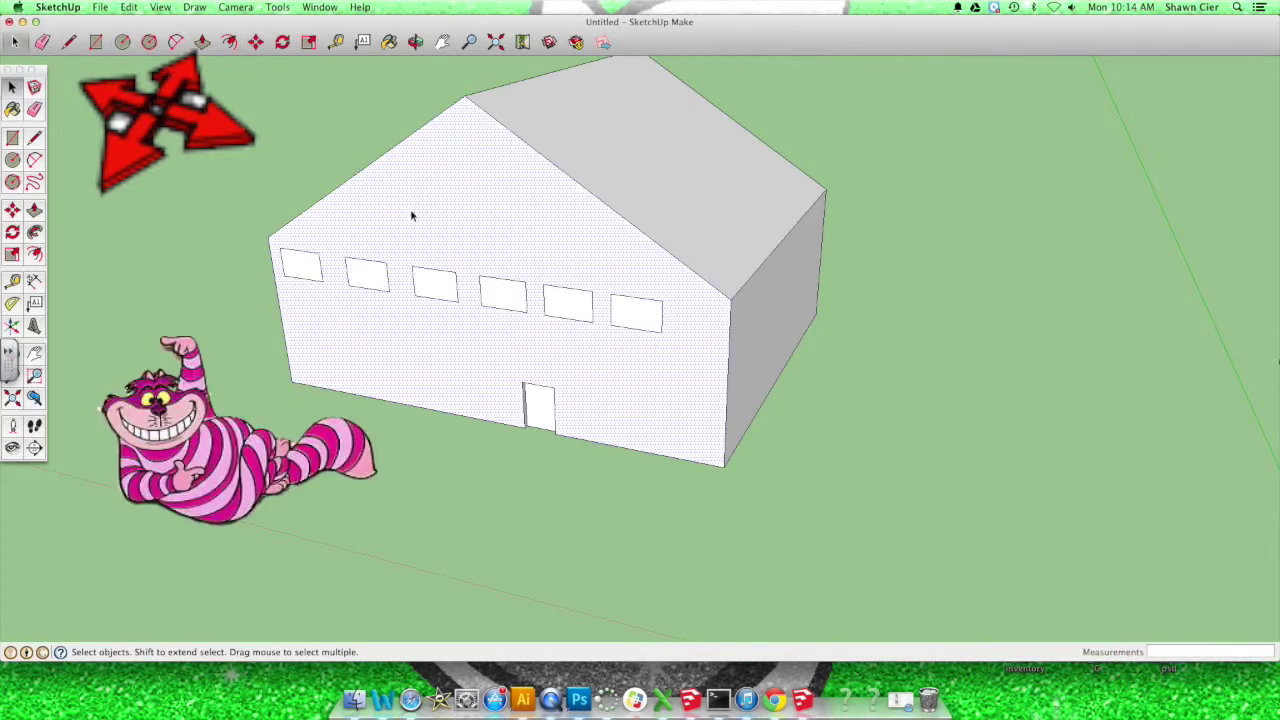
pyautogui.click(166, 297)
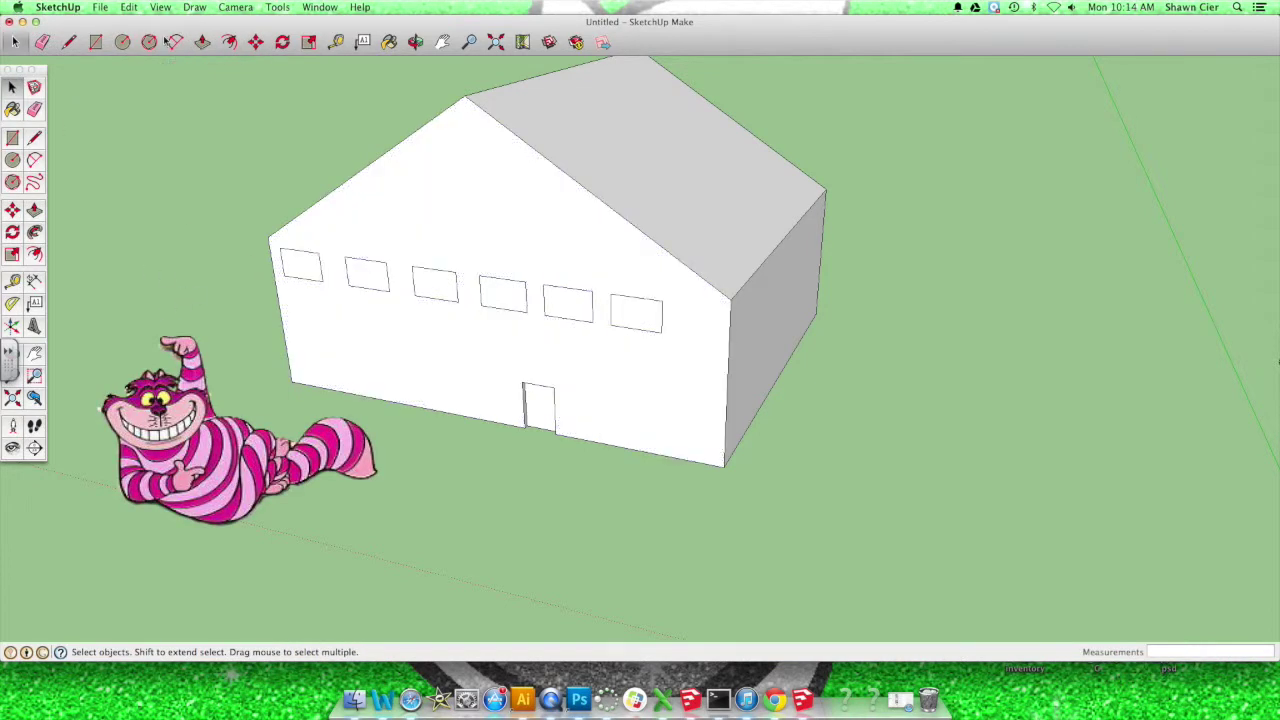
pyautogui.click(201, 42)
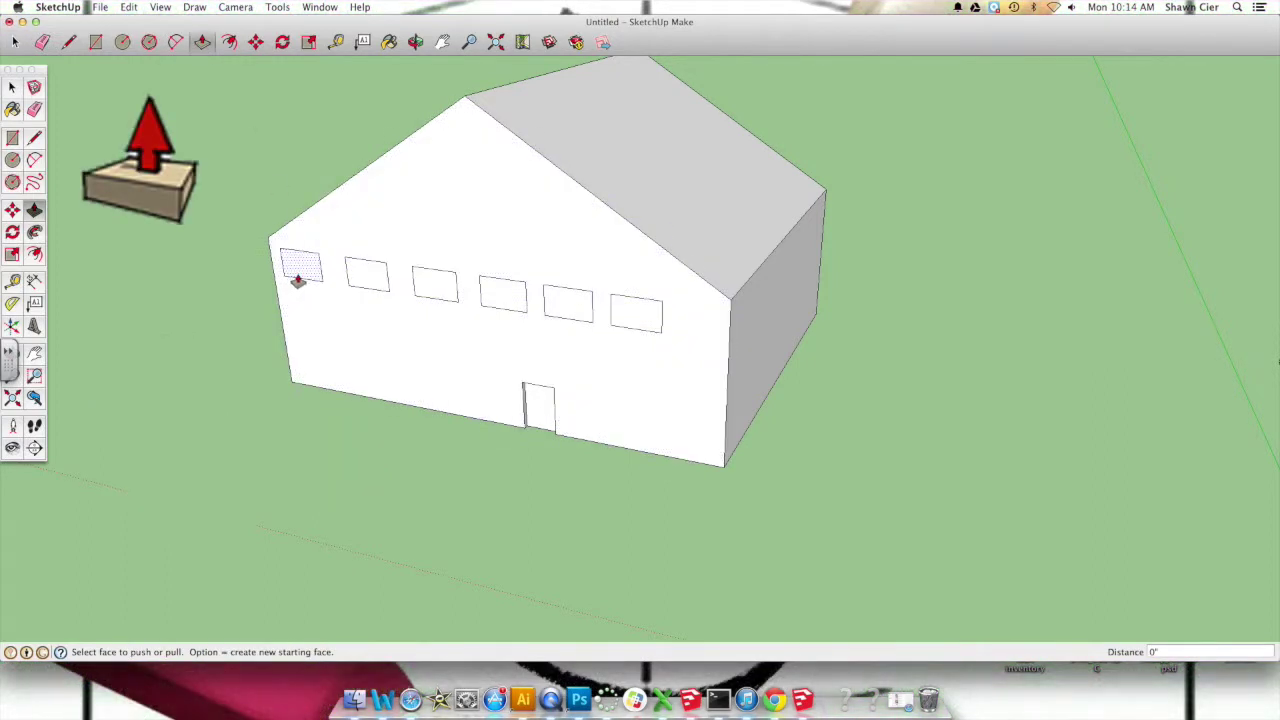
pyautogui.moveTo(300, 273)
pyautogui.mouseDown()
pyautogui.moveTo(358, 278)
pyautogui.moveTo(288, 252)
pyautogui.moveTo(300, 262)
pyautogui.mouseUp()
# Recess the remaining five windows to the same depth as the first
pyautogui.moveTo(430, 282); pyautogui.dragTo(331, 283)
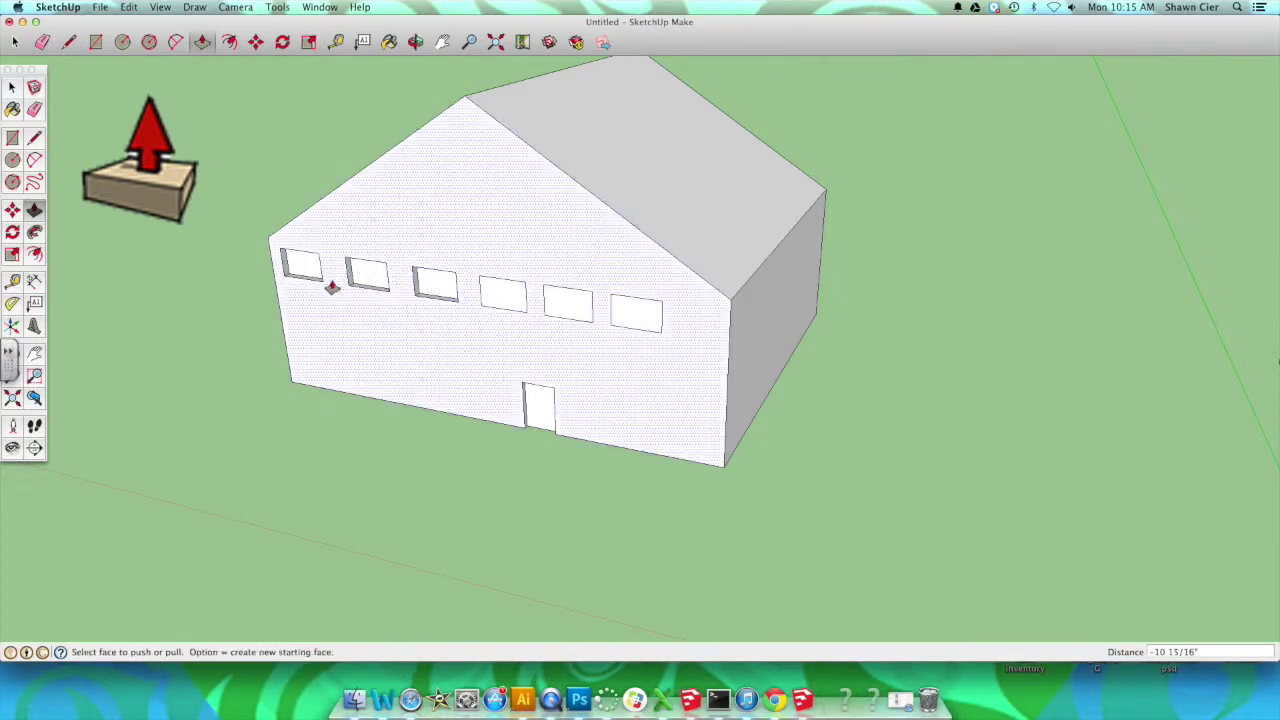
pyautogui.moveTo(509, 306); pyautogui.dragTo(294, 268)
pyautogui.moveTo(583, 300); pyautogui.dragTo(351, 284)
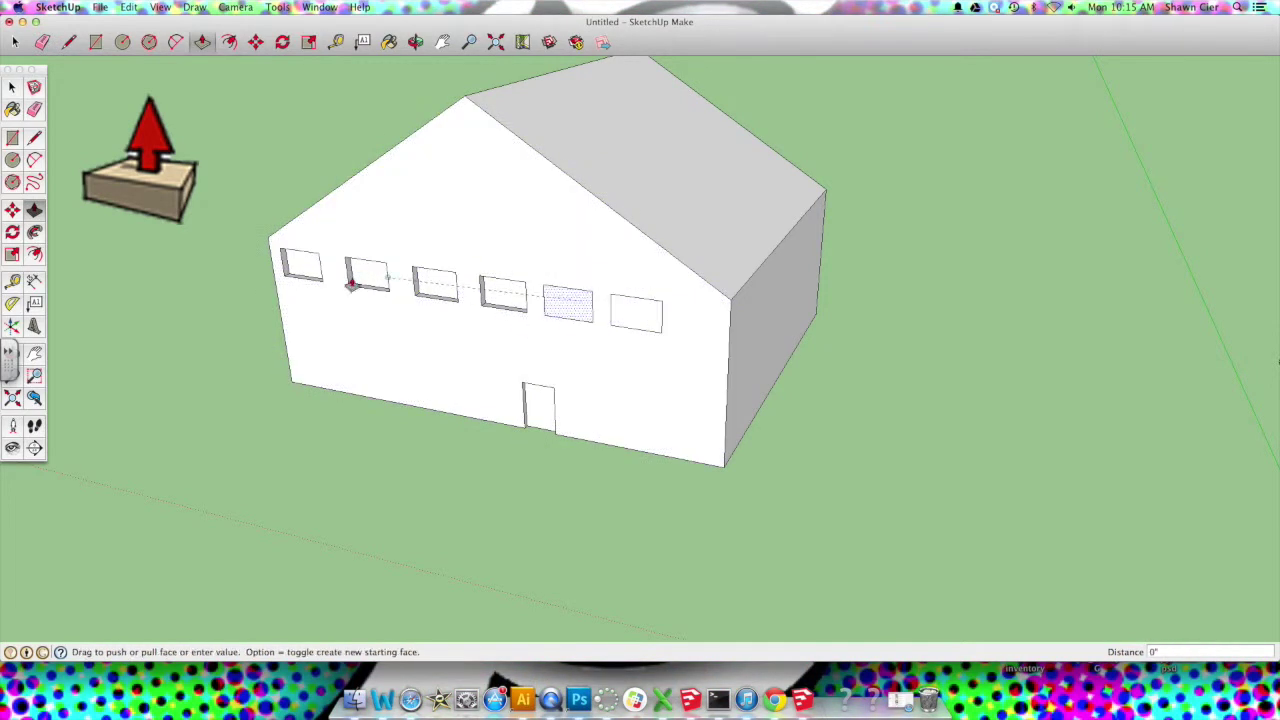
pyautogui.click(308, 272)
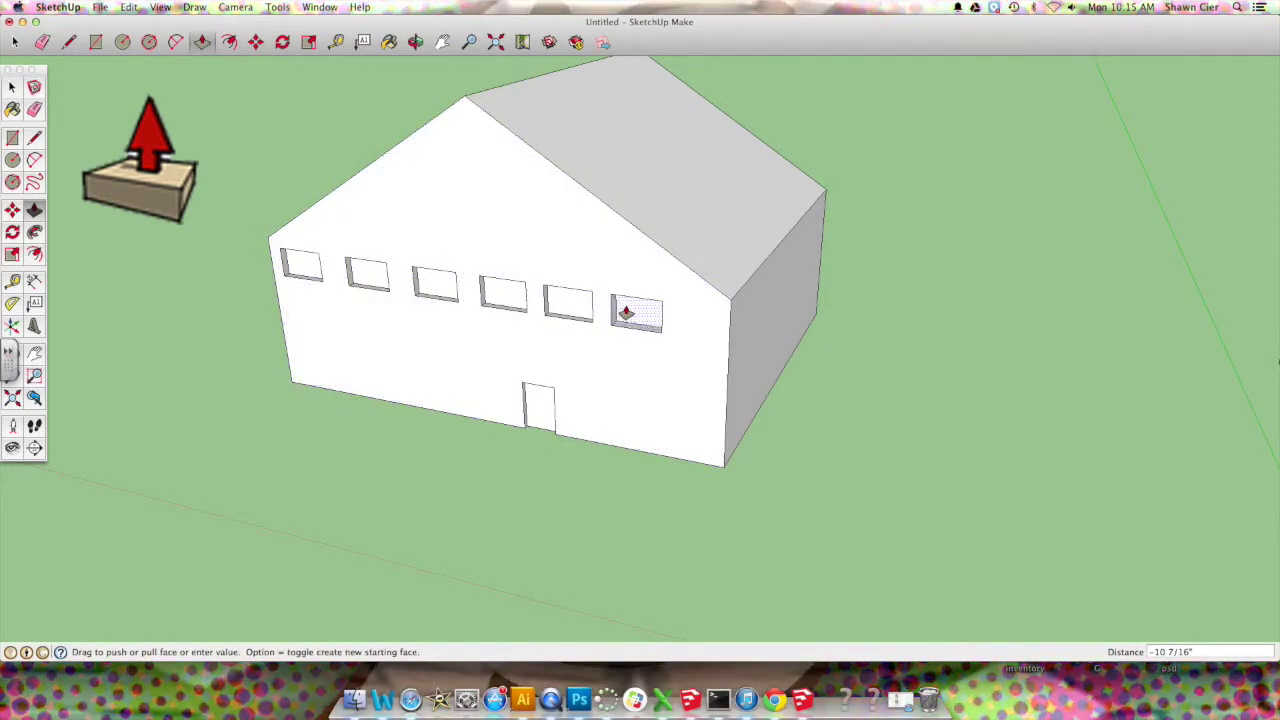
pyautogui.moveTo(626, 309); pyautogui.dragTo(580, 305)
pyautogui.click(580, 305)
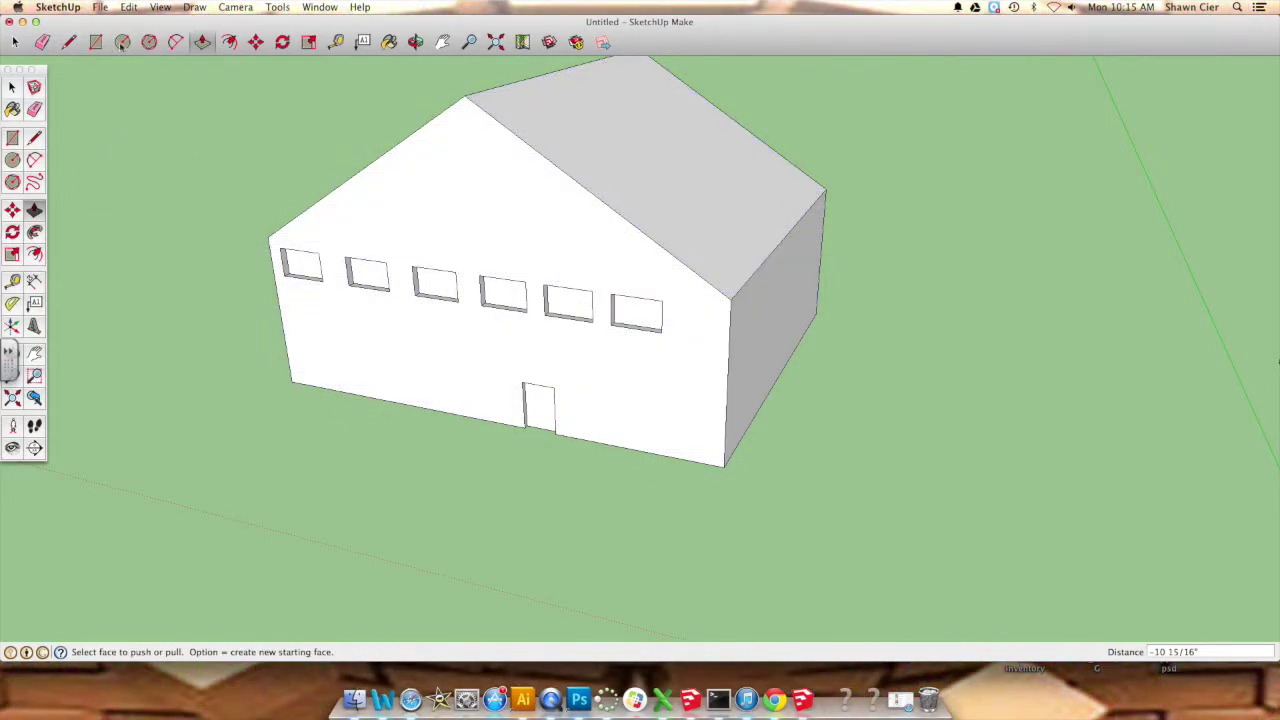
pyautogui.click(95, 41)
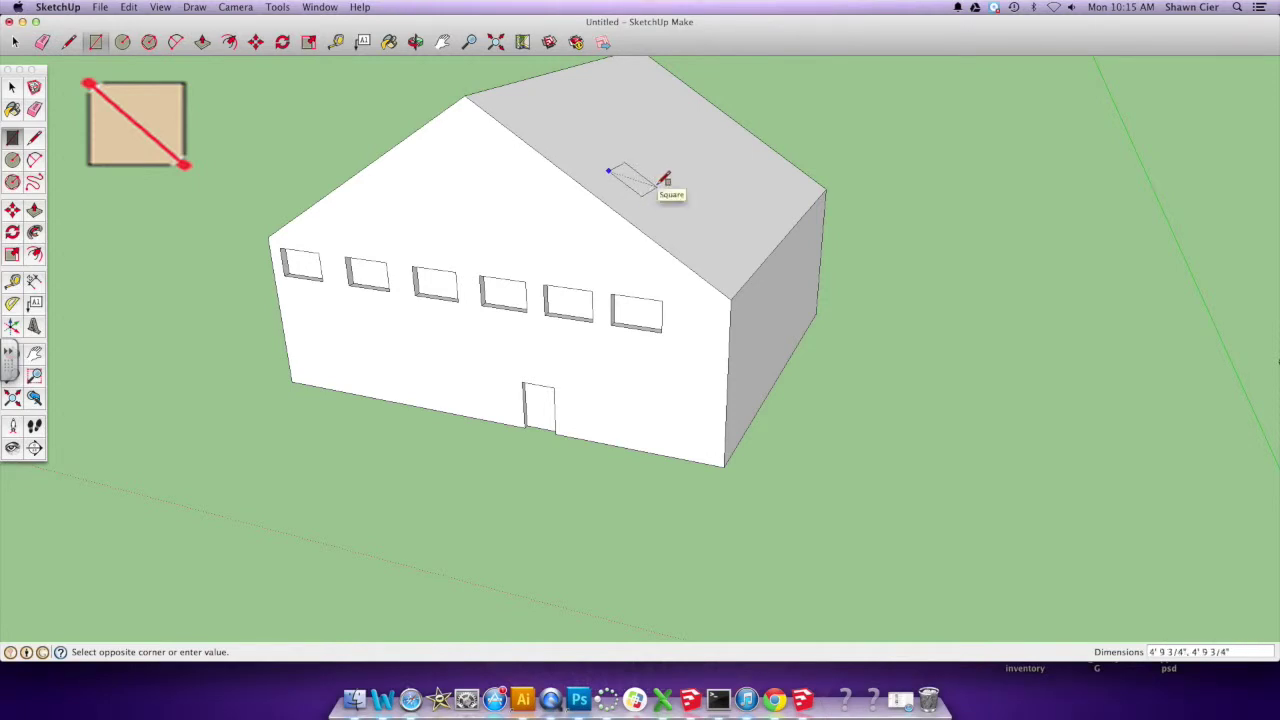
pyautogui.click(661, 182)
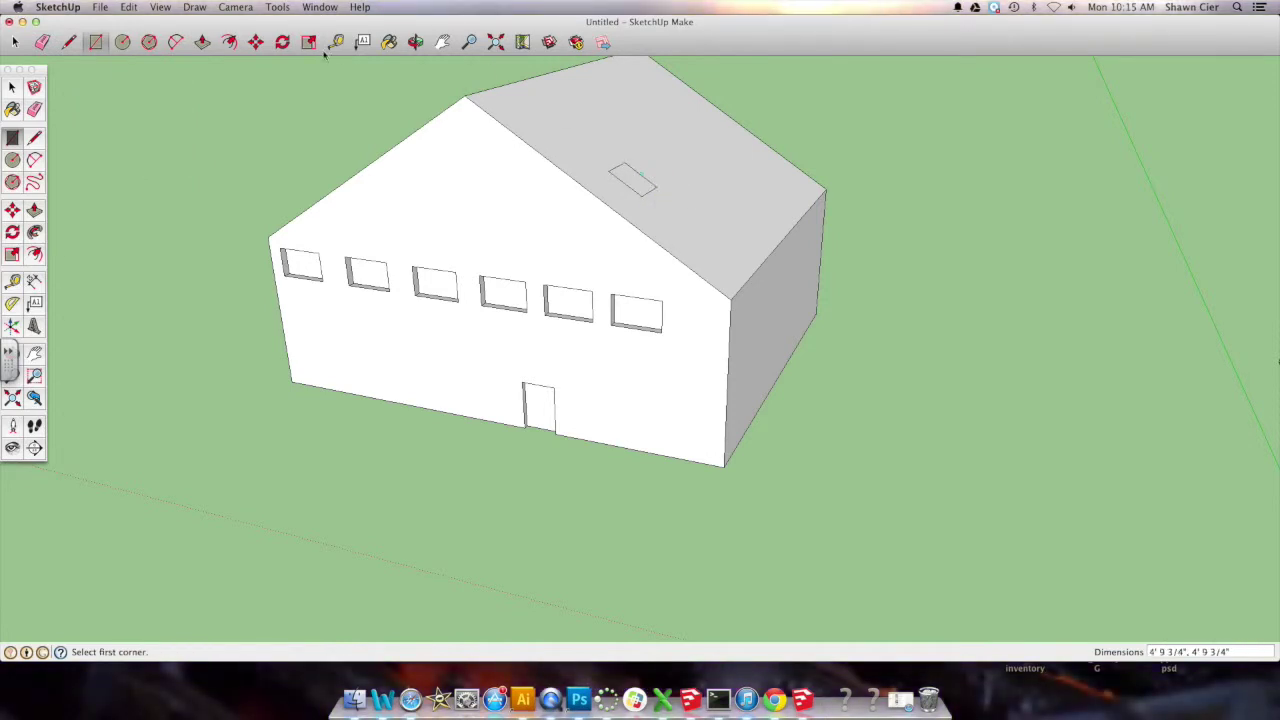
pyautogui.click(203, 42)
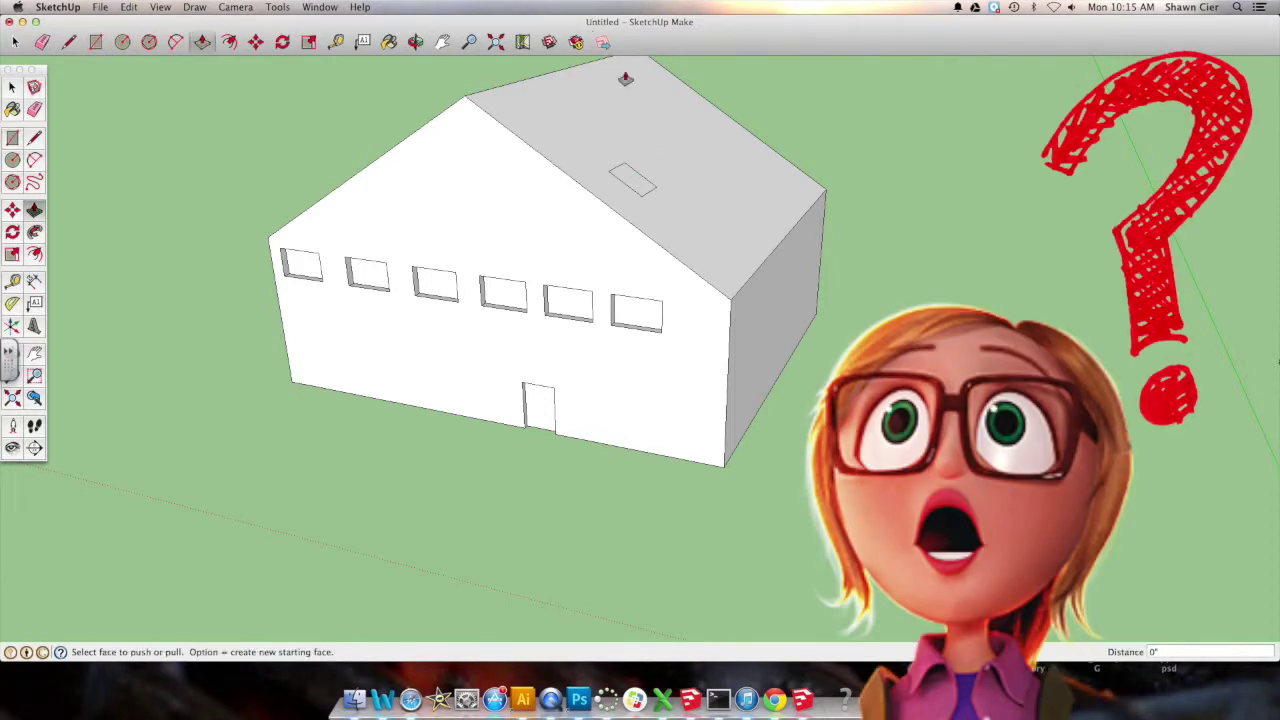
pyautogui.click(631, 186)
pyautogui.click(707, 129)
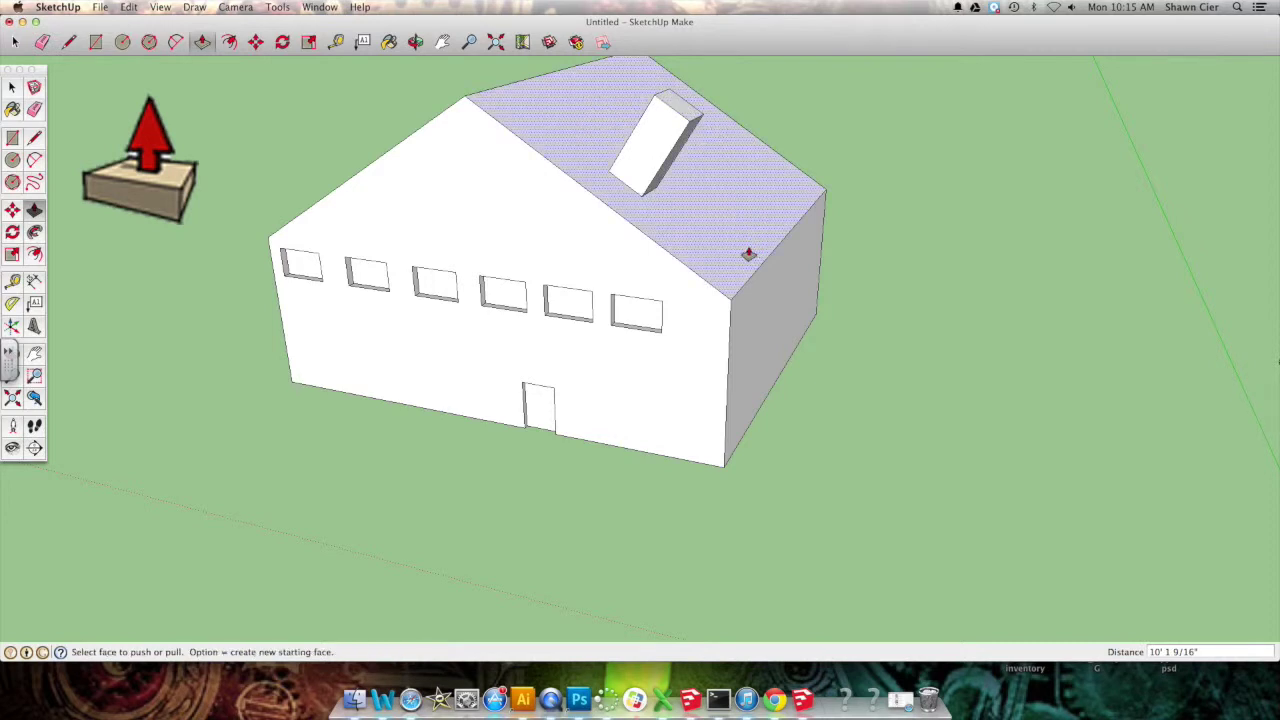
pyautogui.press('super+z')
pyautogui.press('super+z')
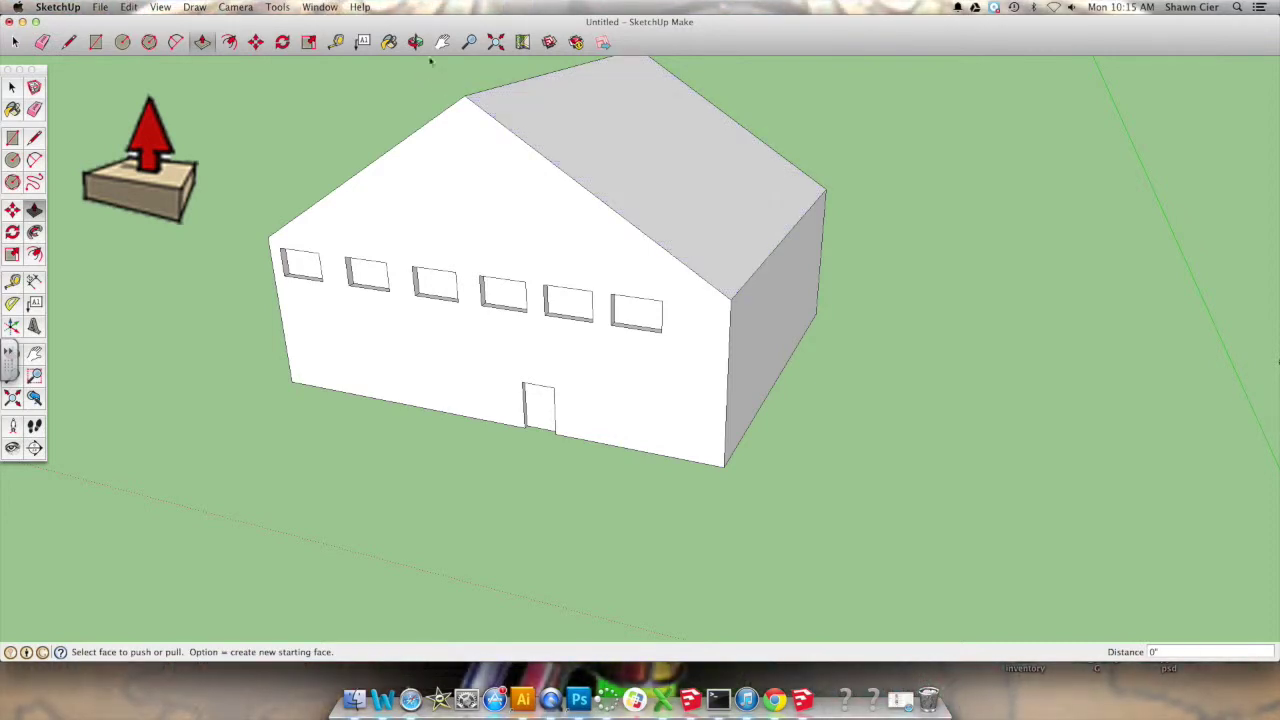
pyautogui.click(415, 41)
# Extrude a rectangle on the roof into a tall chimney, then lower its top 12' 11 7/8"
pyautogui.moveTo(626, 487); pyautogui.dragTo(603, 69)
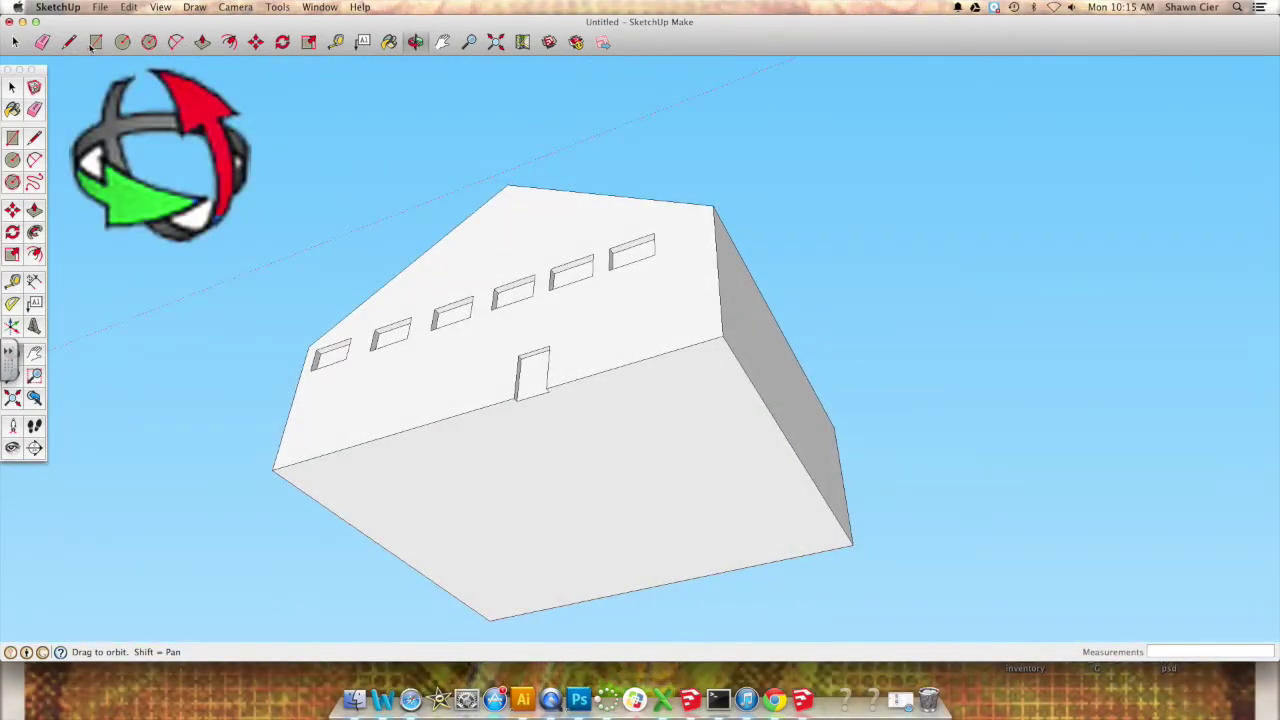
pyautogui.press('r')
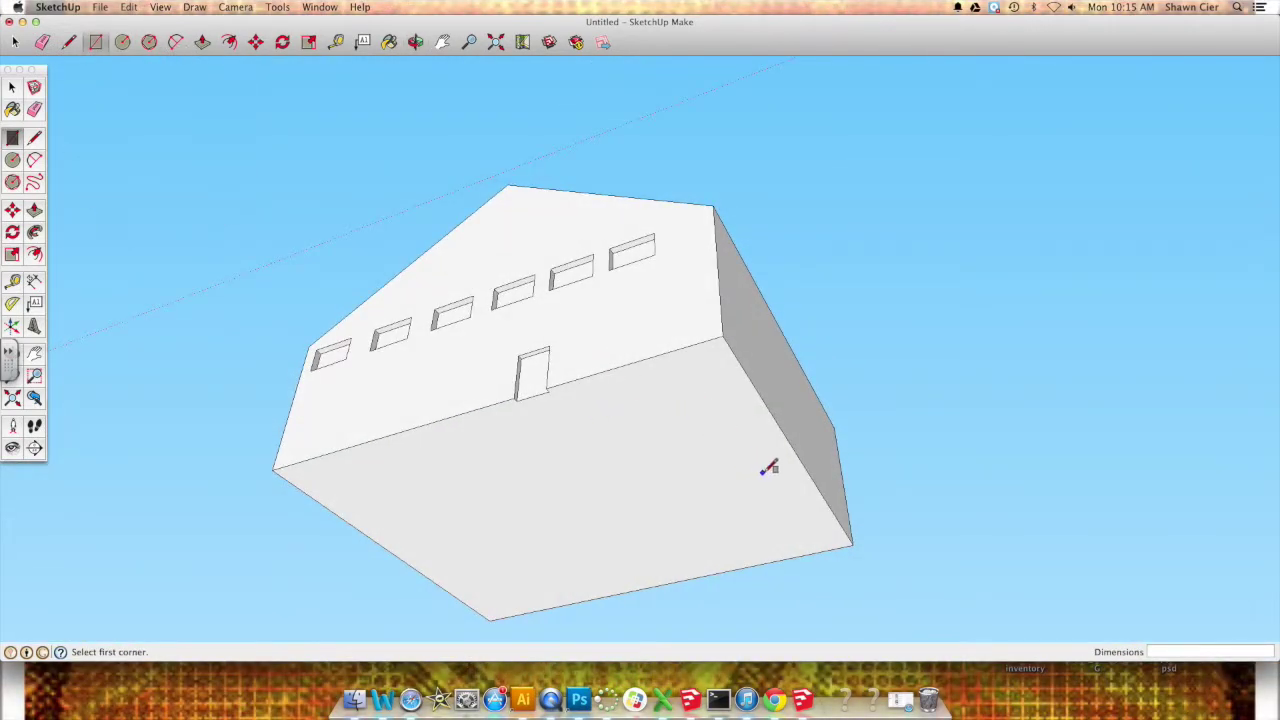
pyautogui.click(802, 509)
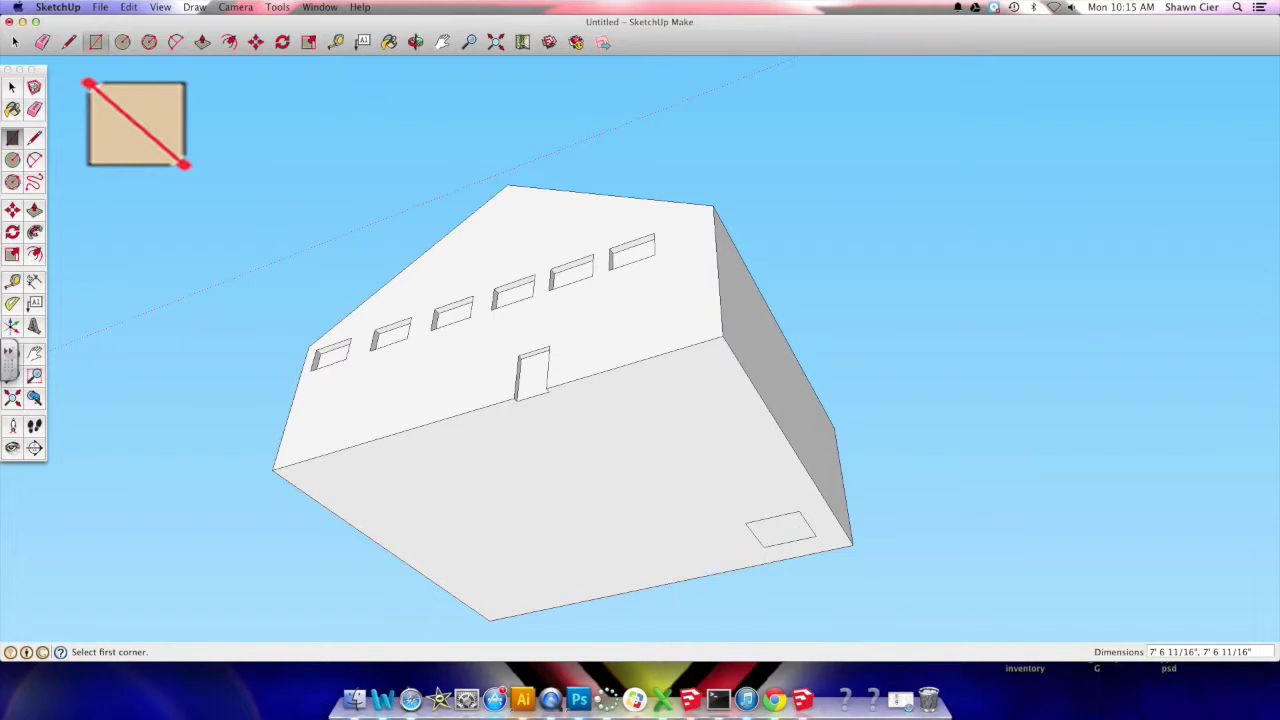
pyautogui.press('p')
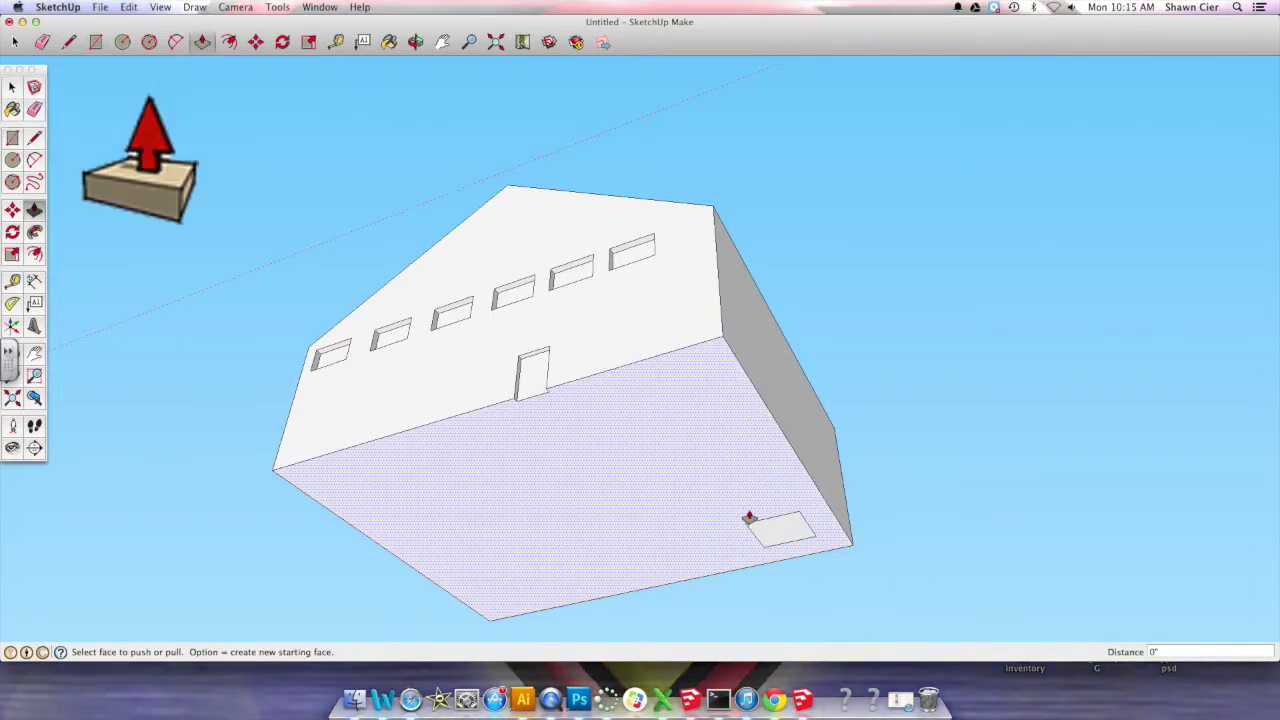
pyautogui.click(768, 527)
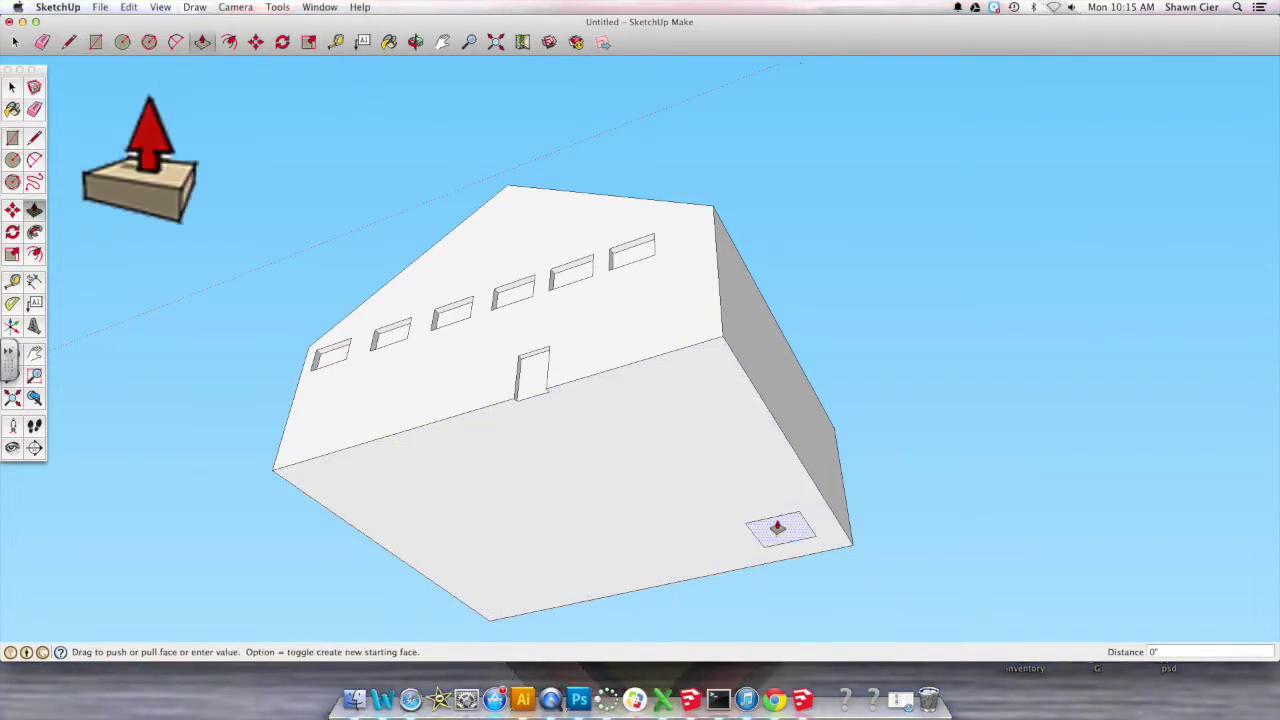
pyautogui.click(796, 256)
pyautogui.moveTo(600, 250); pyautogui.dragTo(731, 369, button='middle')
pyautogui.click(202, 42)
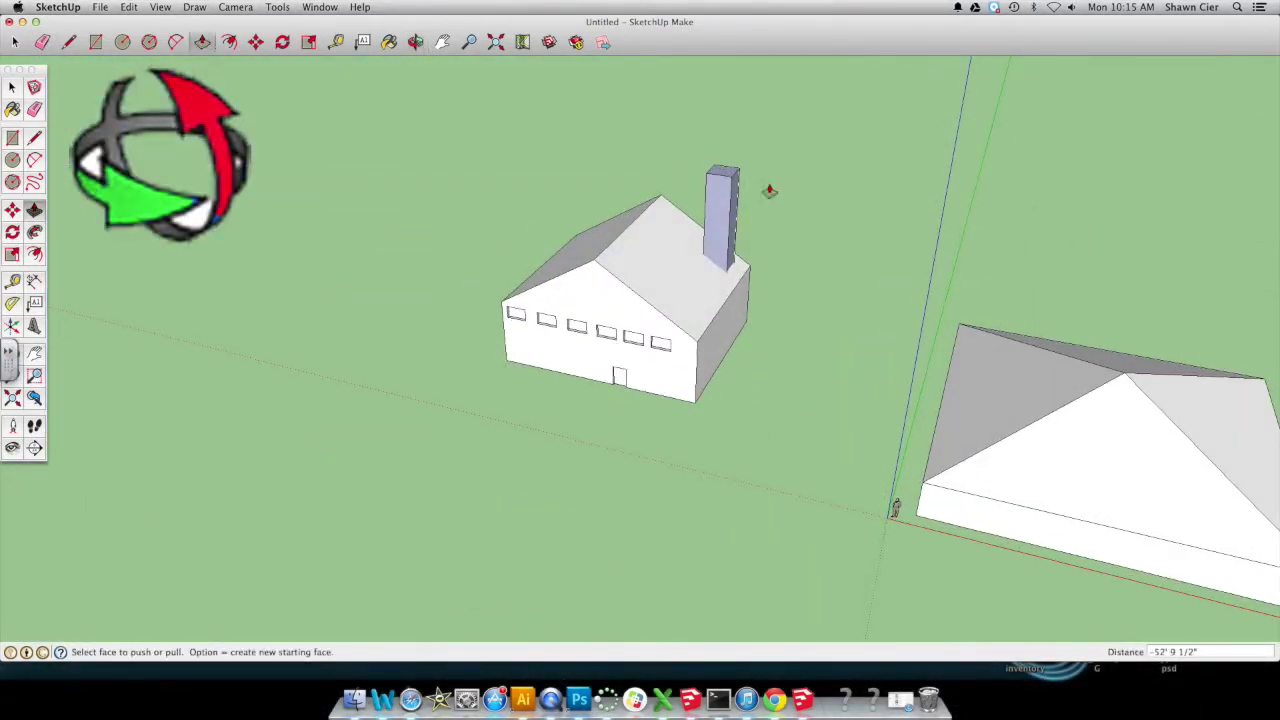
pyautogui.moveTo(733, 177); pyautogui.dragTo(746, 201)
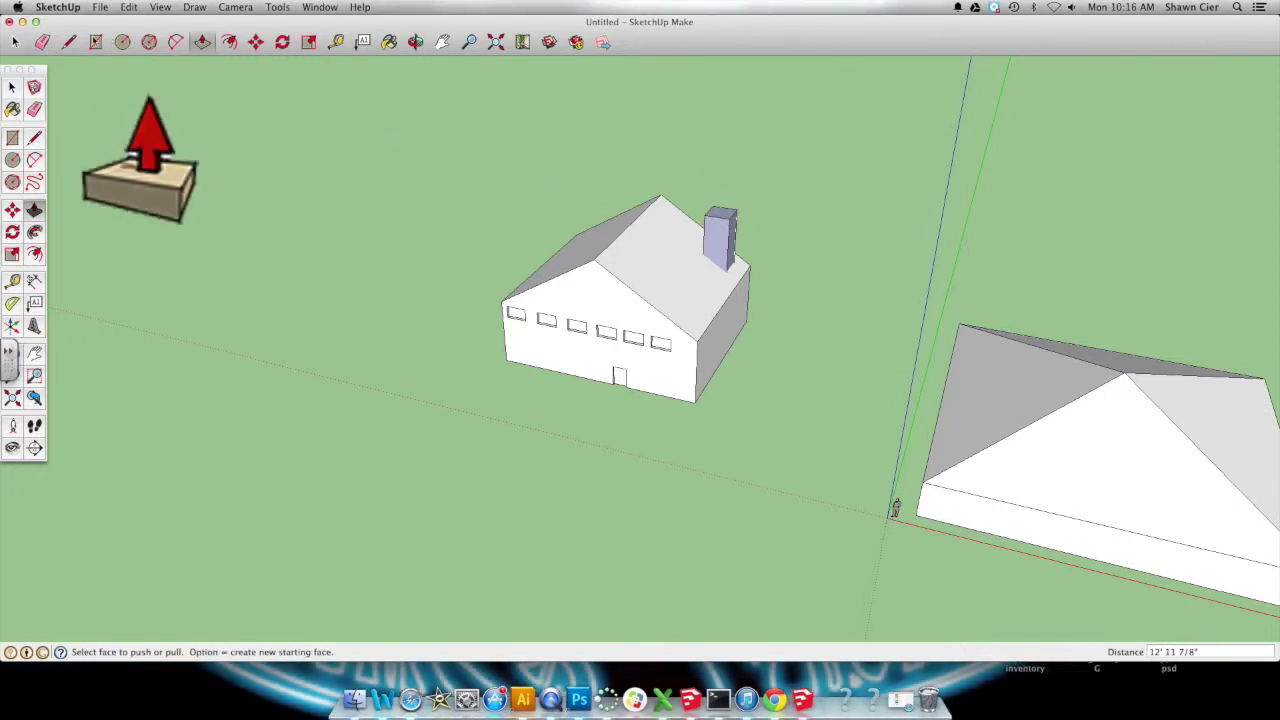
# Draw a rectangle on the side wall and pull it out about 13' 10 1/2" into a wing
pyautogui.press('r')
pyautogui.scroll(4, 725, 352)
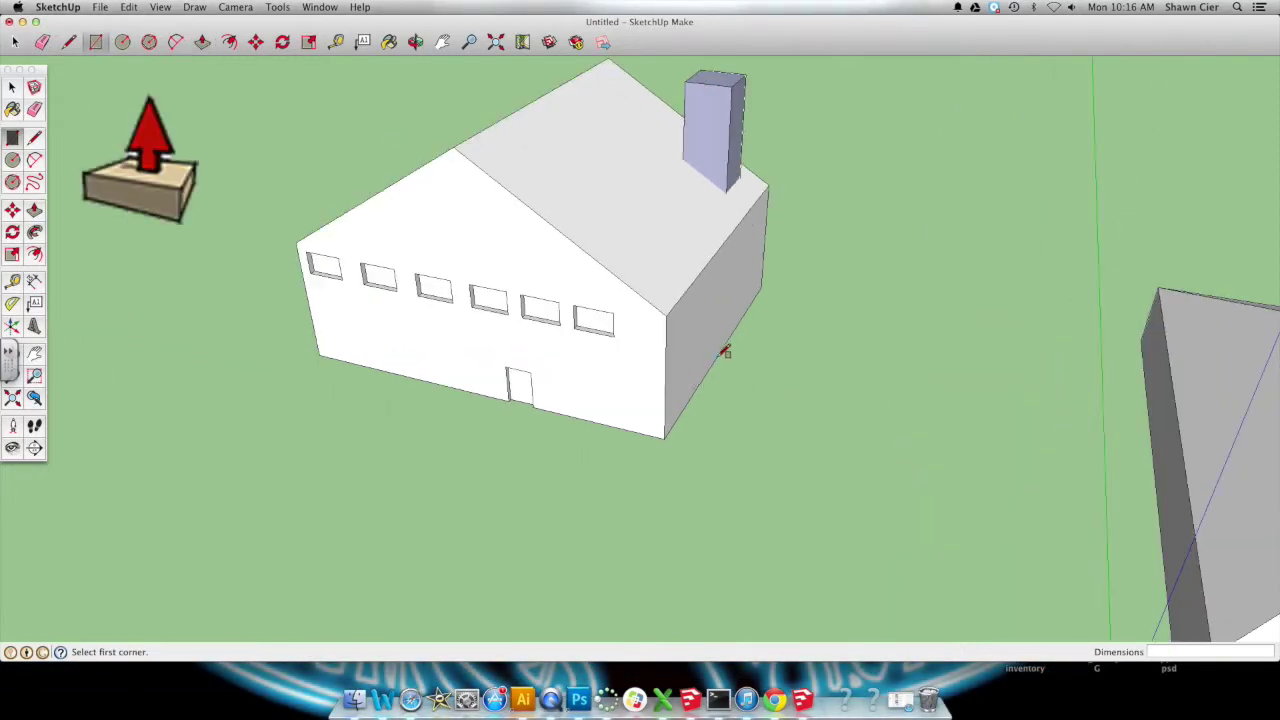
pyautogui.click(675, 423)
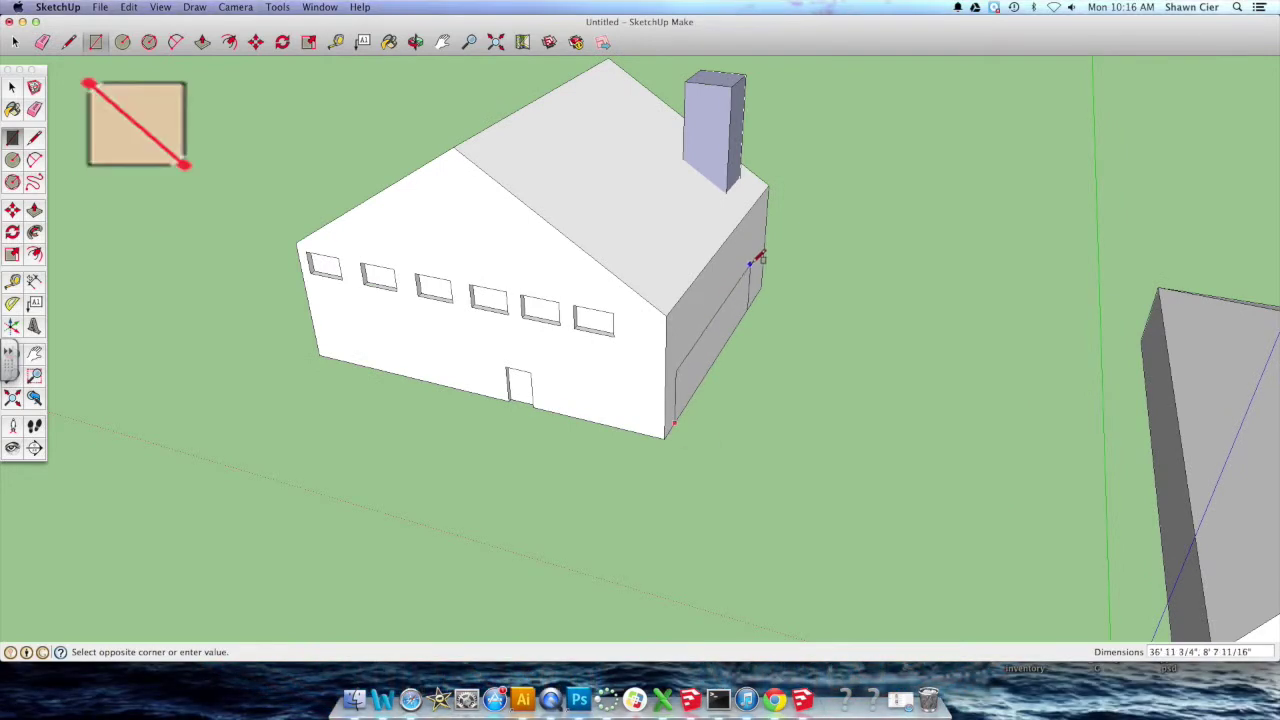
pyautogui.scroll(3, 760, 258)
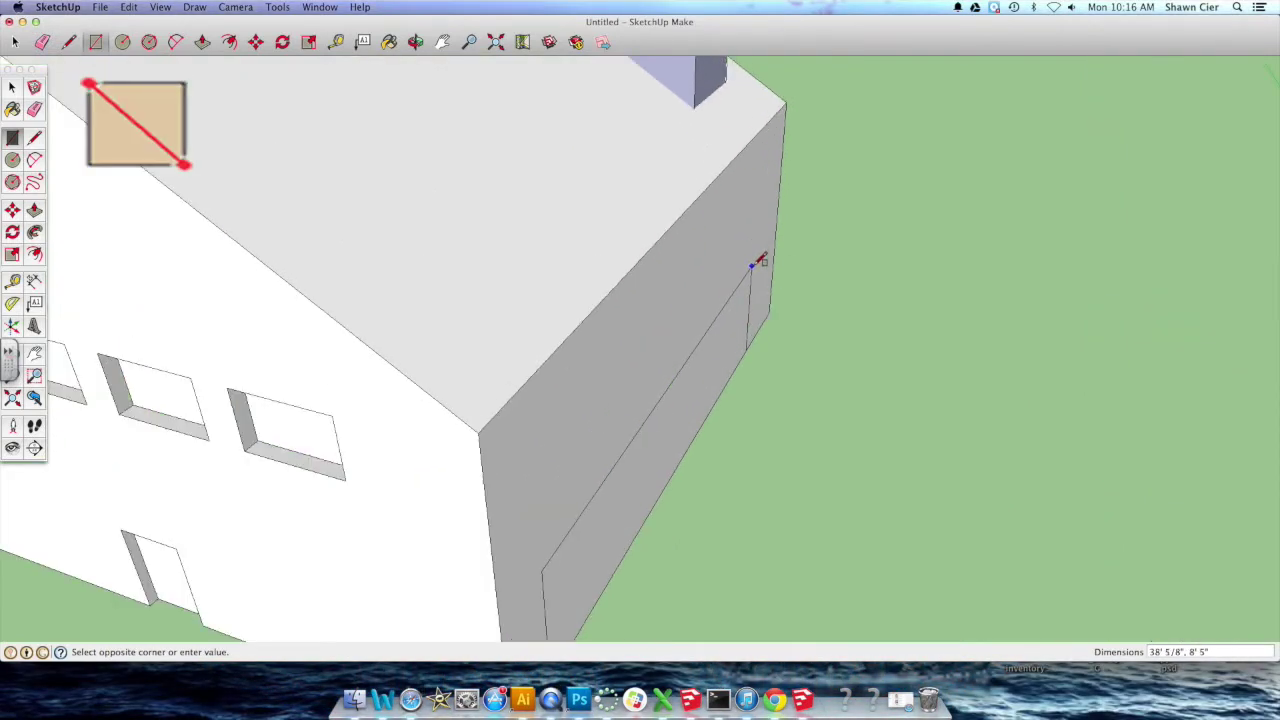
pyautogui.click(761, 253)
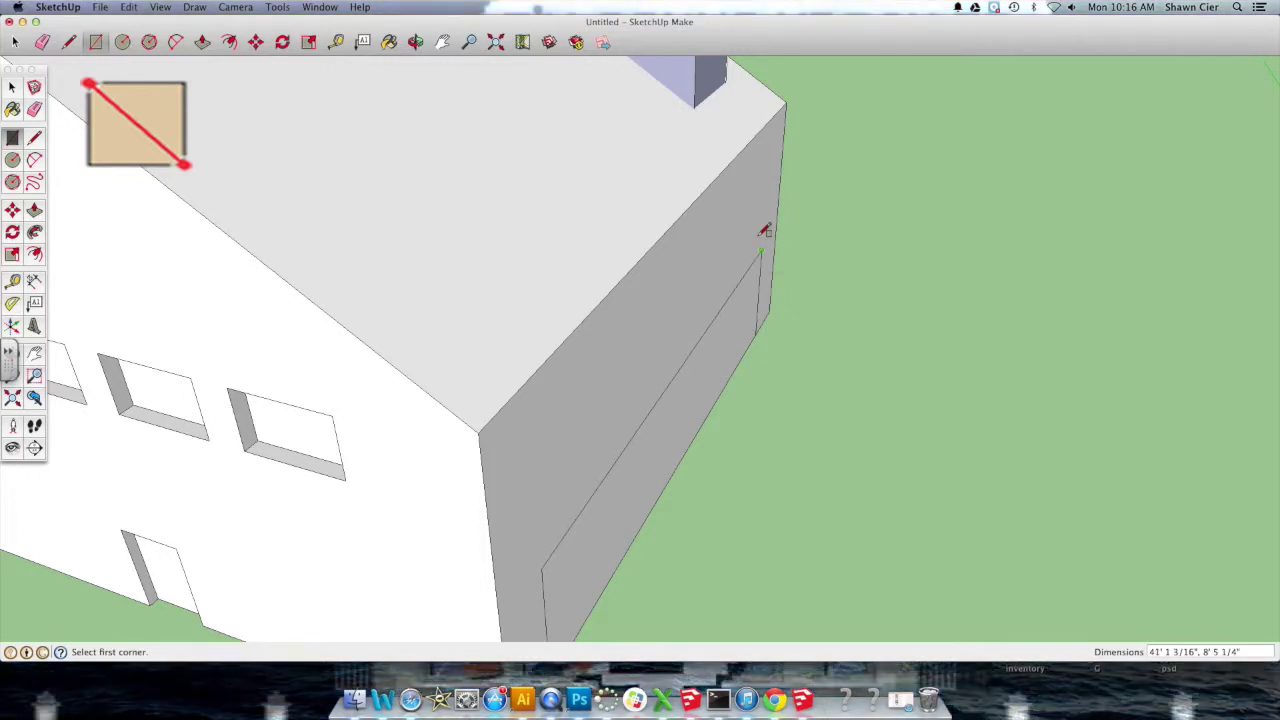
pyautogui.click(202, 41)
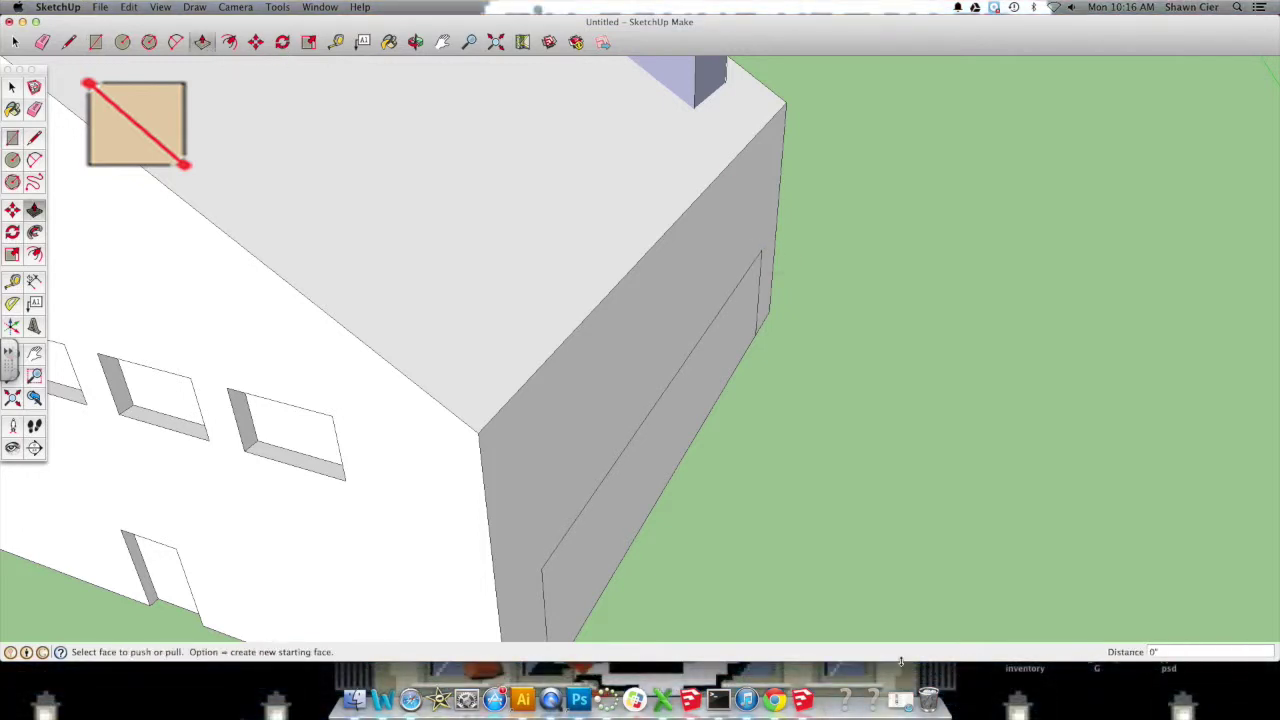
pyautogui.scroll(-3, 714, 514)
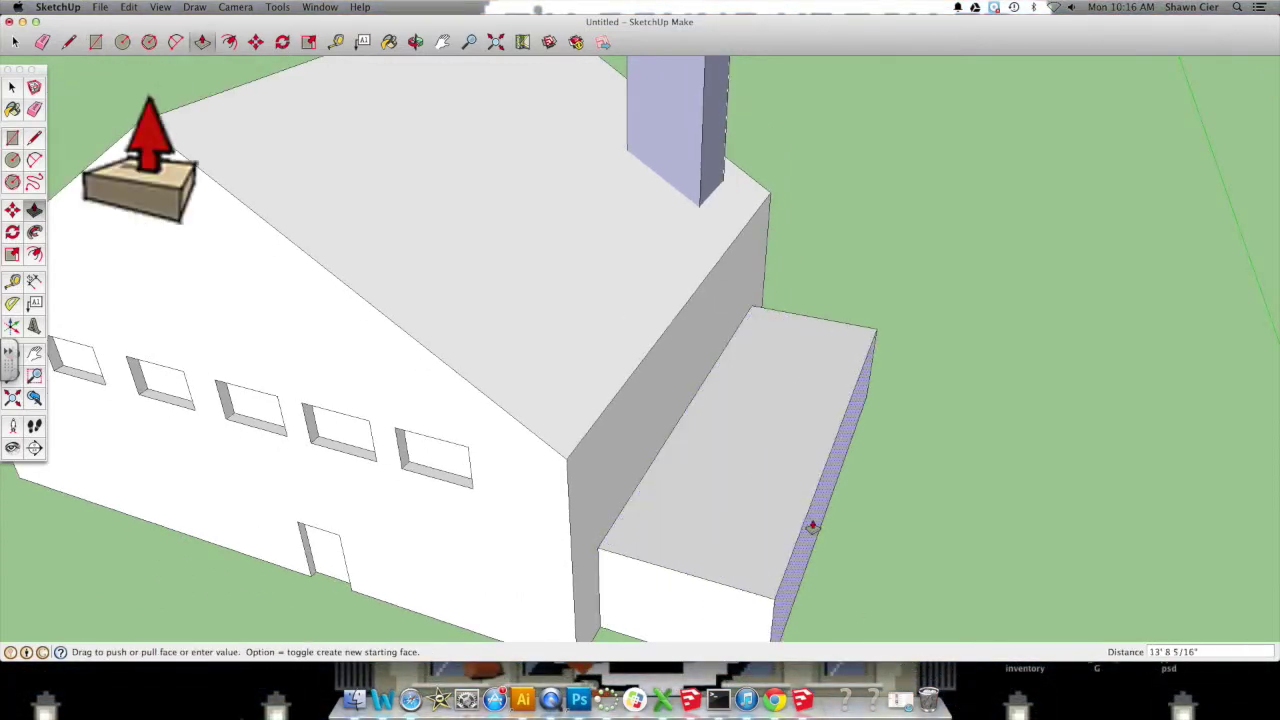
pyautogui.click(814, 517)
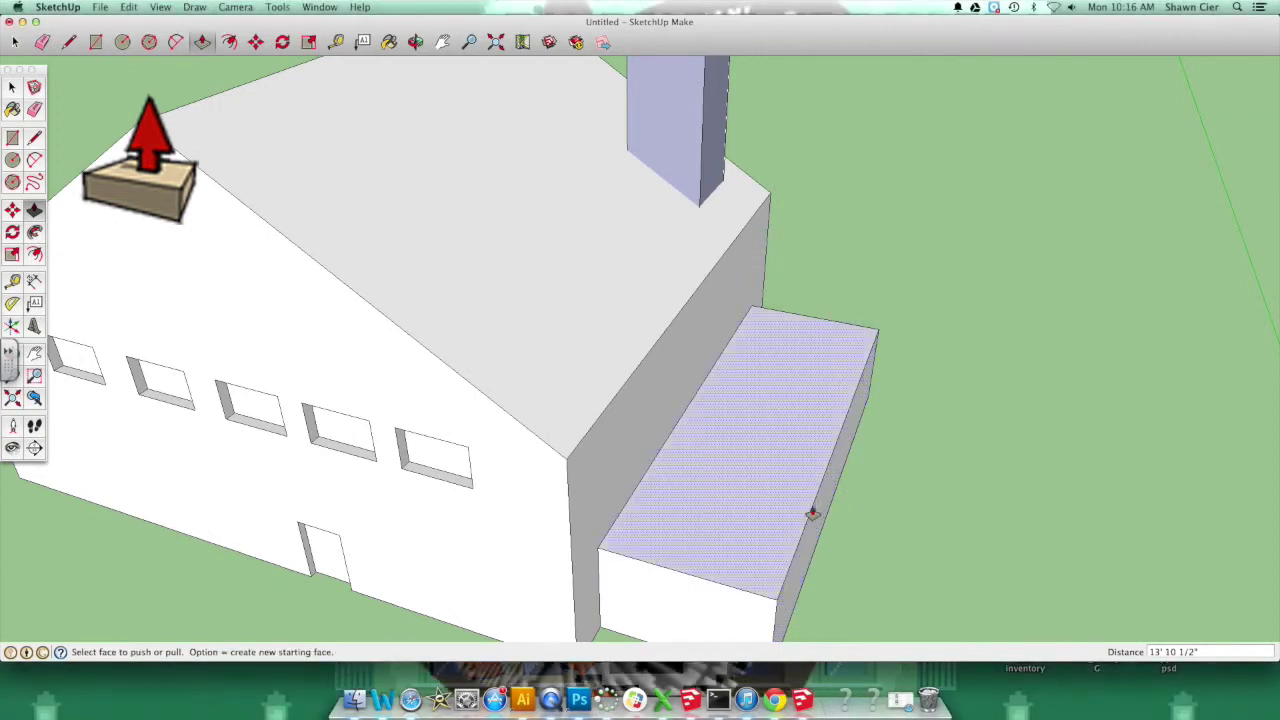
pyautogui.click(415, 41)
pyautogui.moveTo(731, 374); pyautogui.dragTo(500, 237)
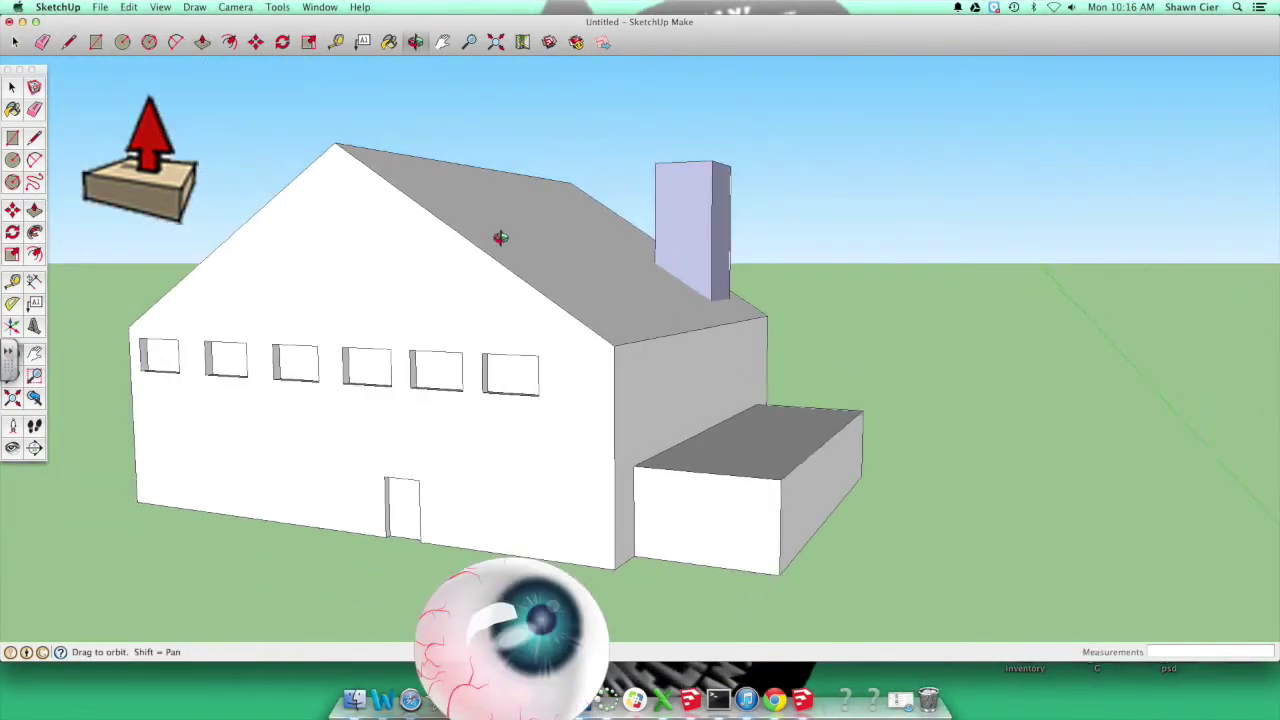
# Push the garage door face about 1' 5 13/16" into the wing, then orbit to face it
pyautogui.click(69, 41)
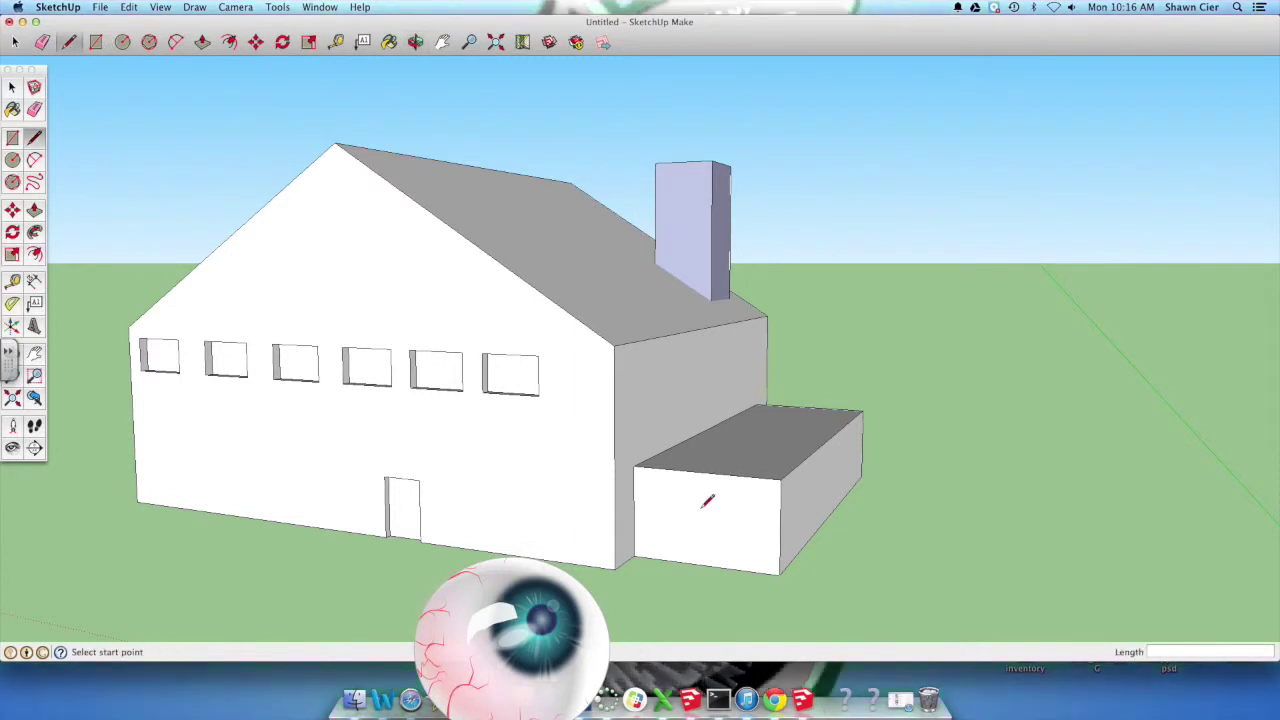
pyautogui.click(96, 42)
pyautogui.click(645, 556)
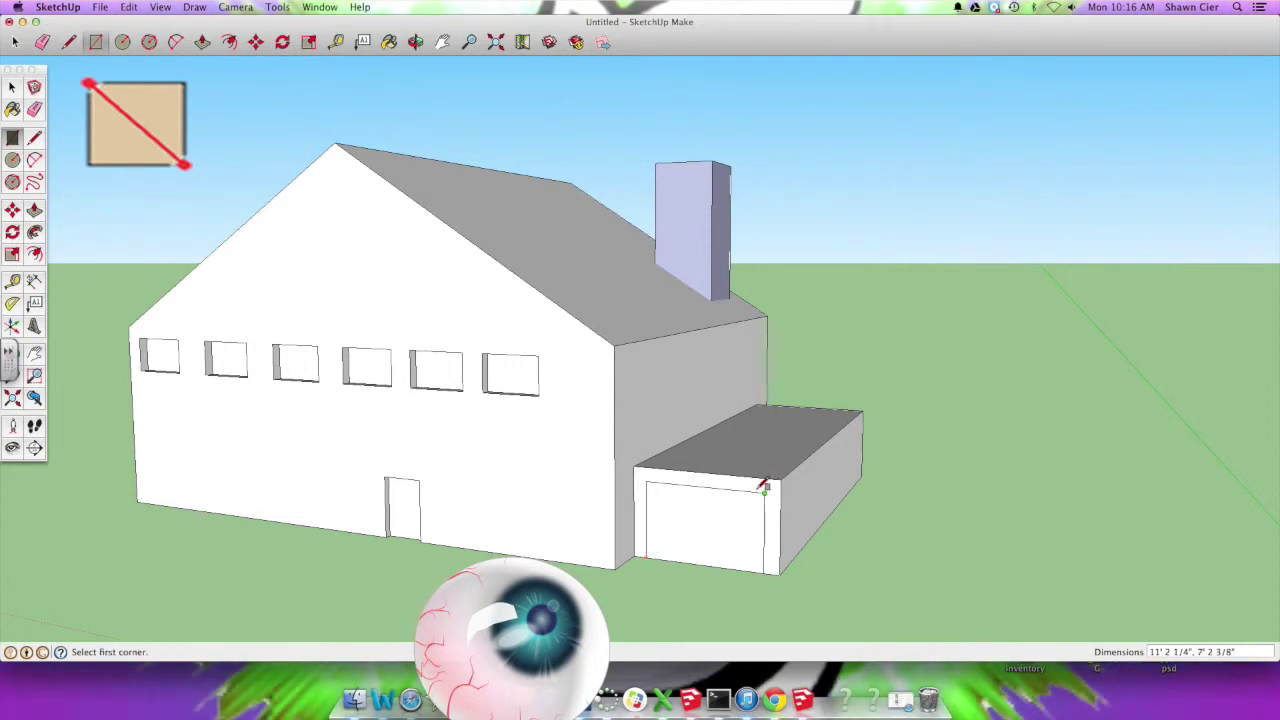
pyautogui.click(203, 43)
pyautogui.moveTo(689, 532); pyautogui.dragTo(697, 537)
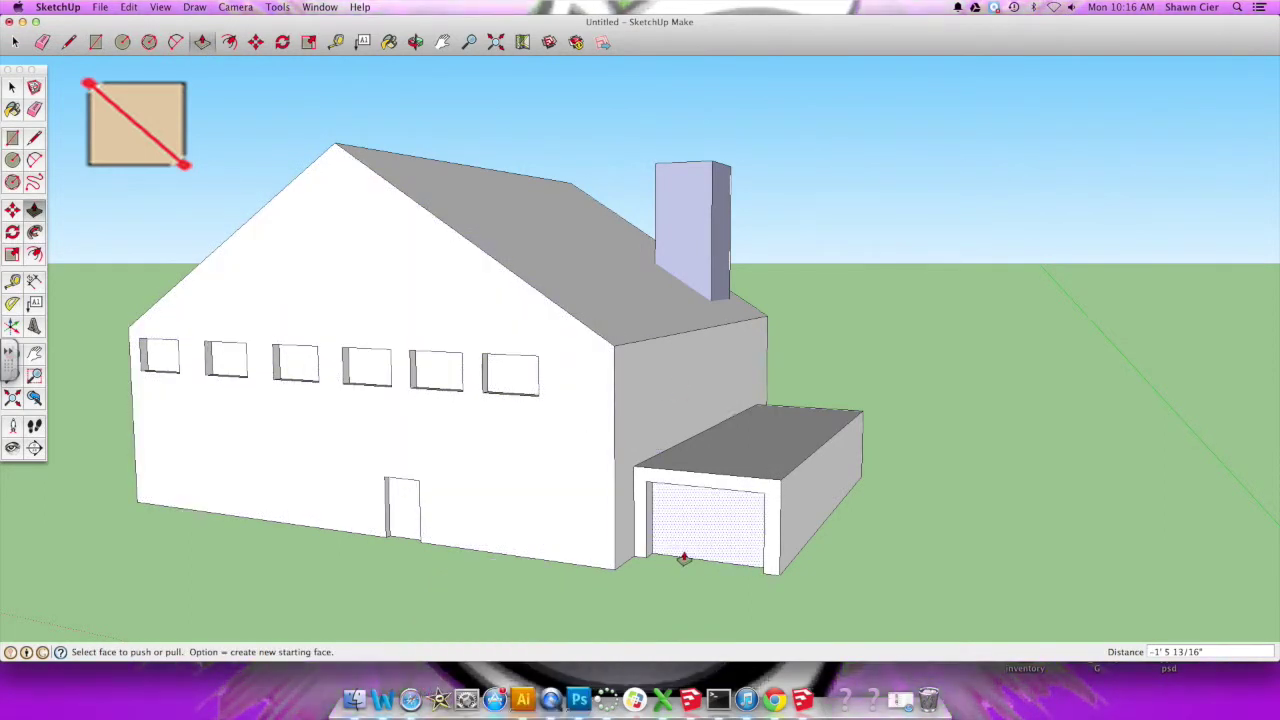
pyautogui.scroll(5, 686, 557)
pyautogui.click(414, 41)
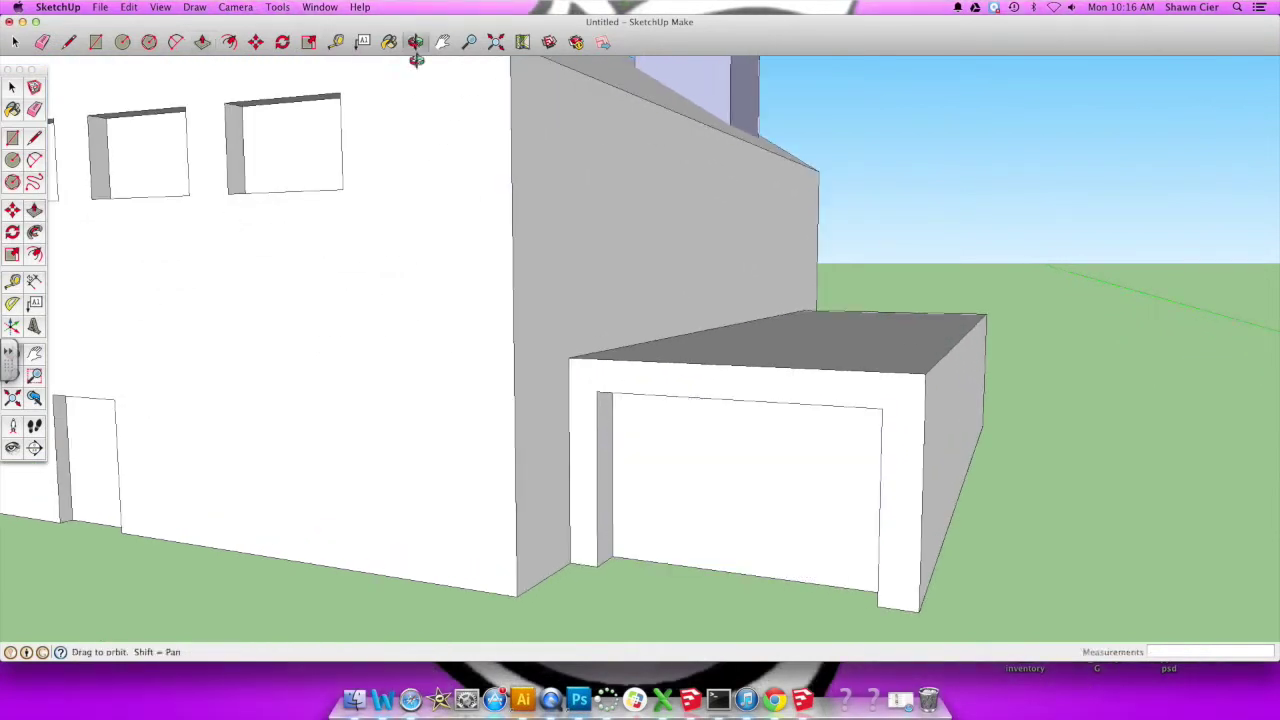
pyautogui.moveTo(457, 349); pyautogui.dragTo(546, 303)
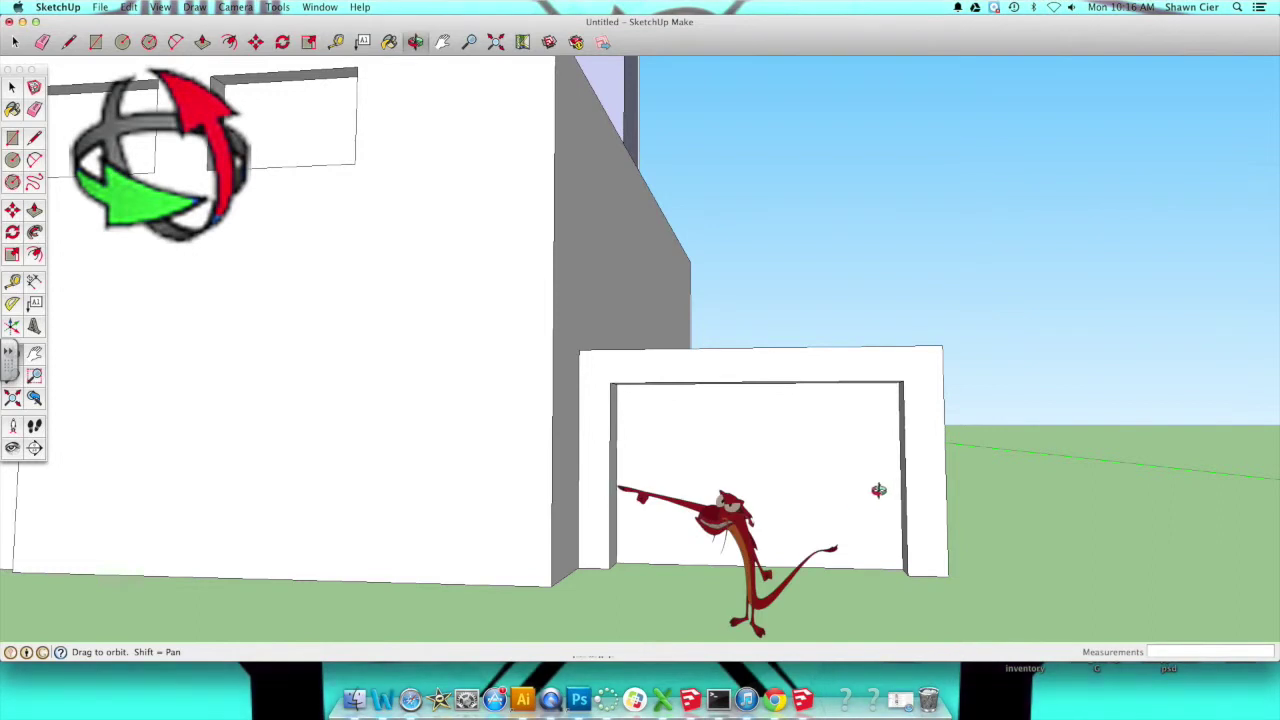
# Draw three horizontal lines edge to edge across the garage door, making four stacked panels
pyautogui.click(70, 42)
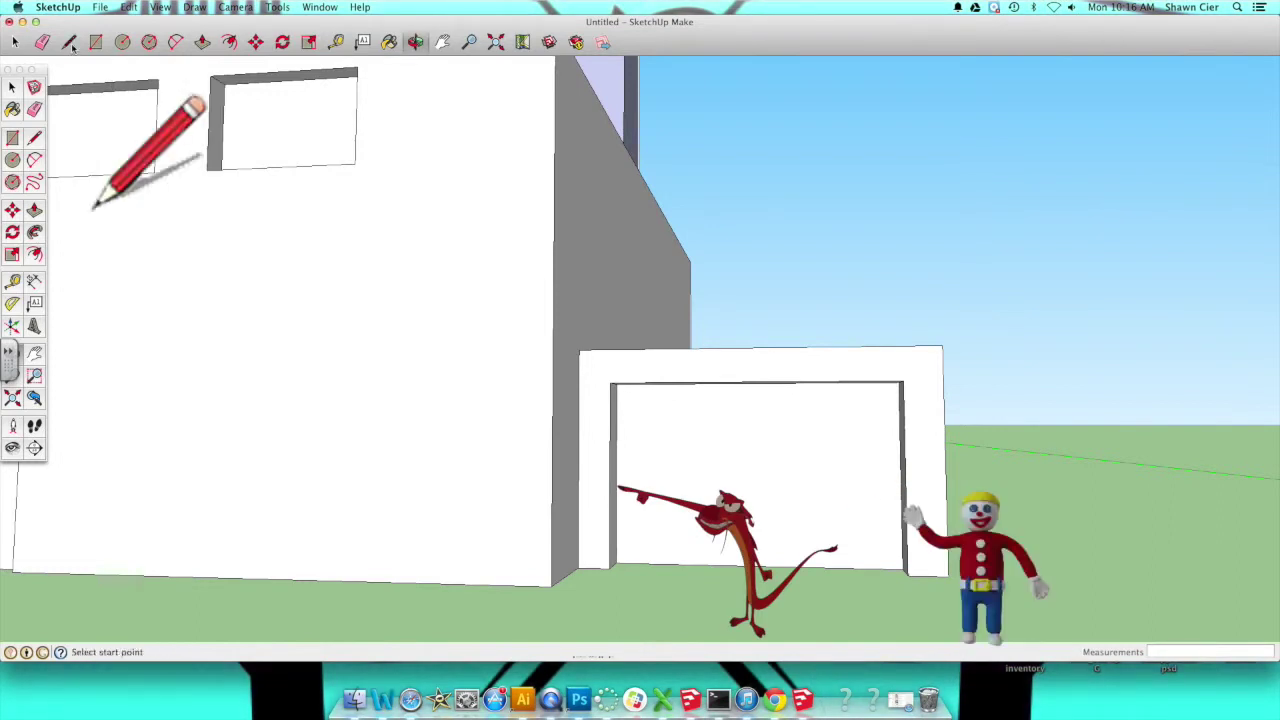
pyautogui.click(617, 419)
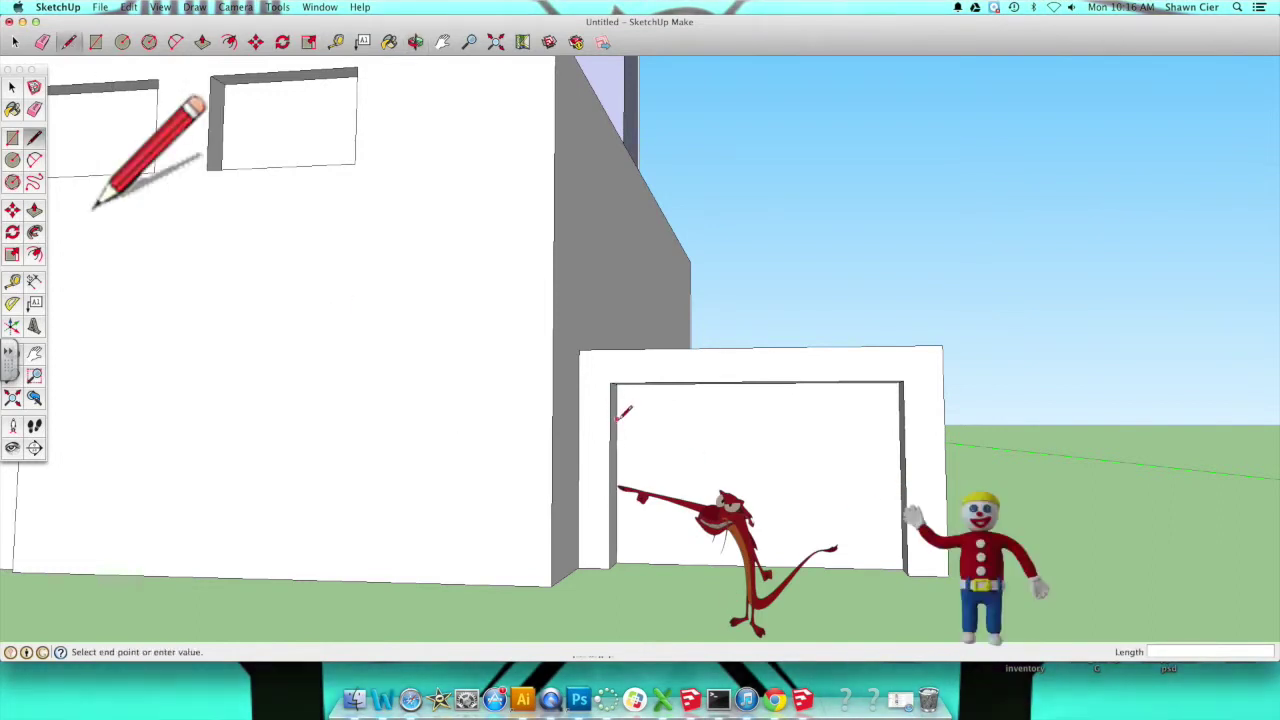
pyautogui.click(903, 419)
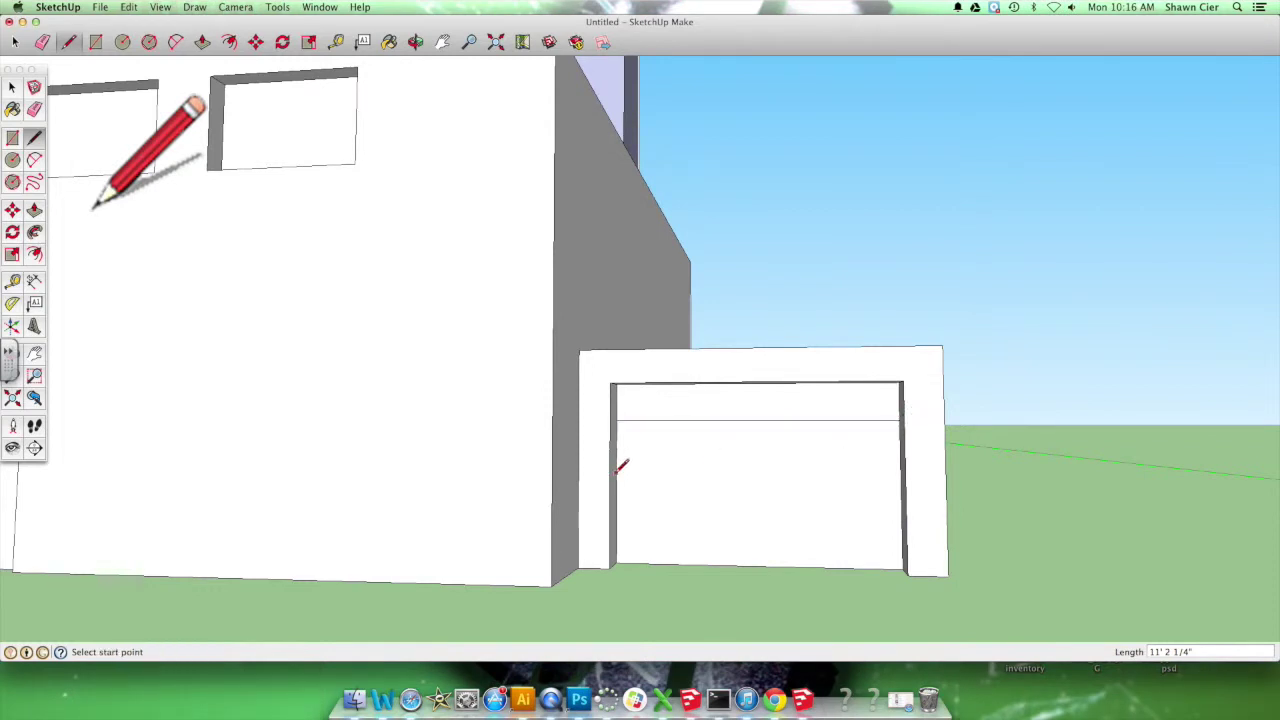
pyautogui.click(616, 472)
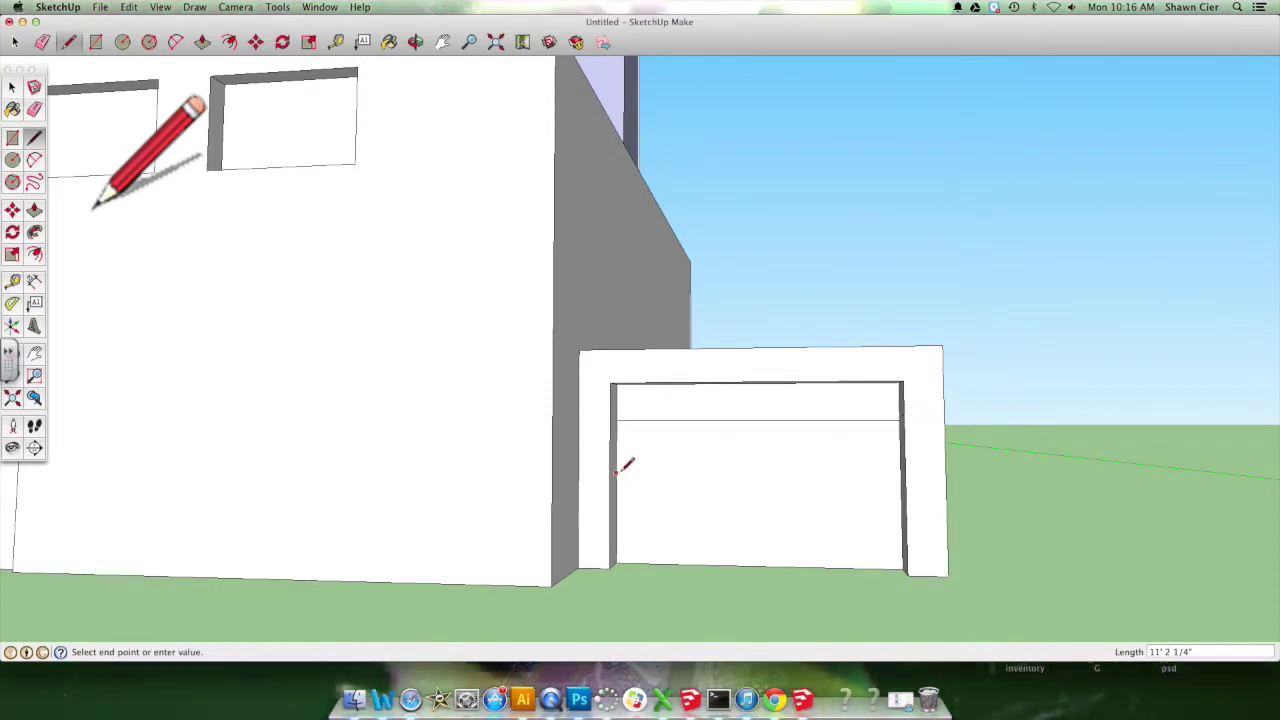
pyautogui.click(904, 472)
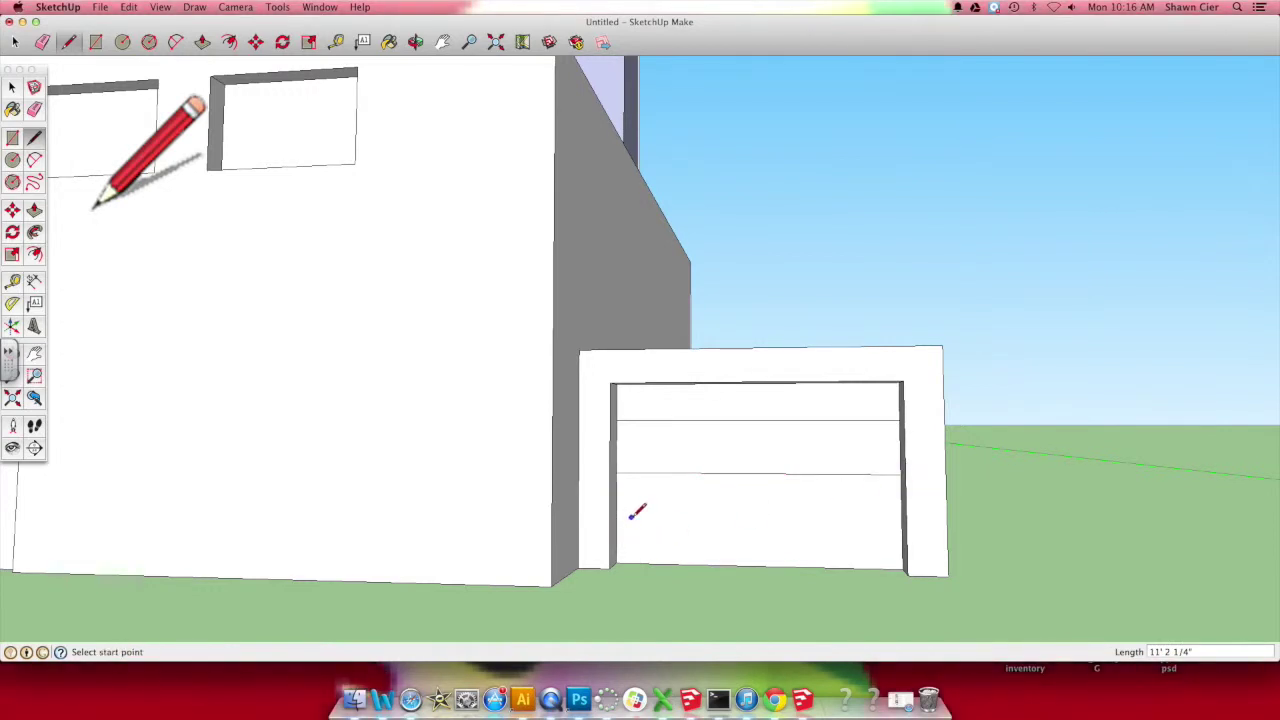
pyautogui.click(616, 474)
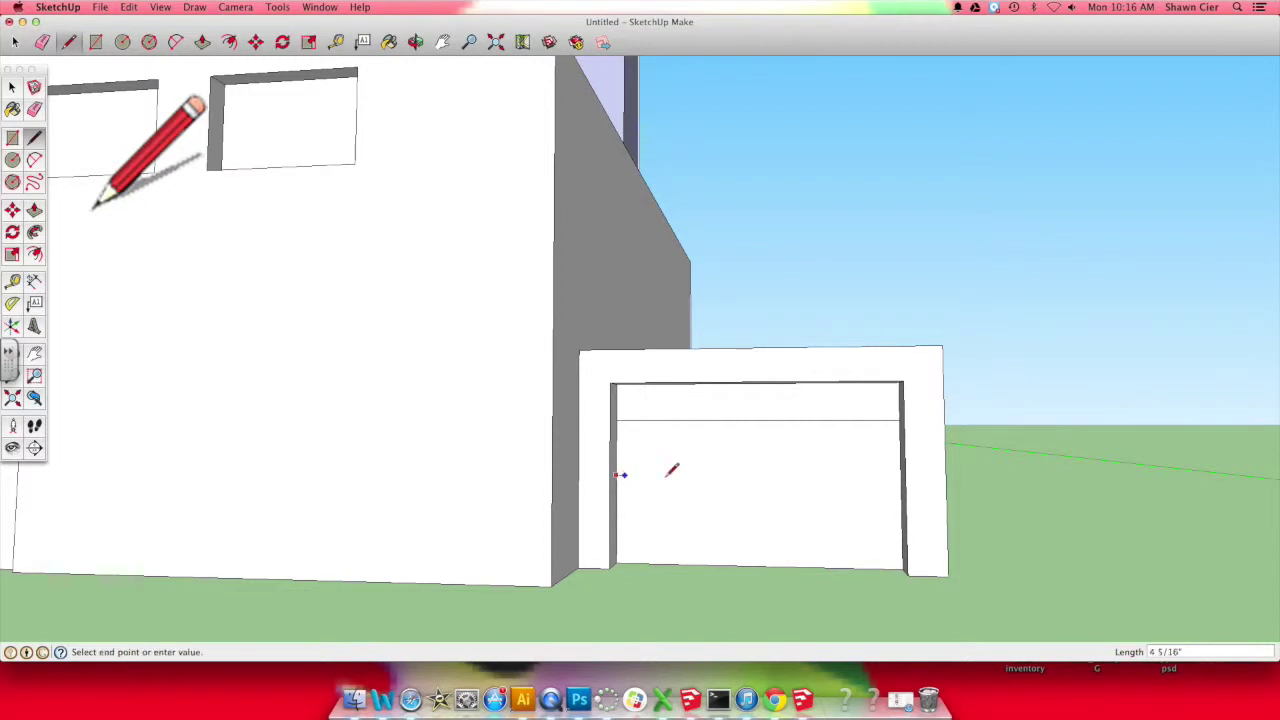
pyautogui.click(905, 476)
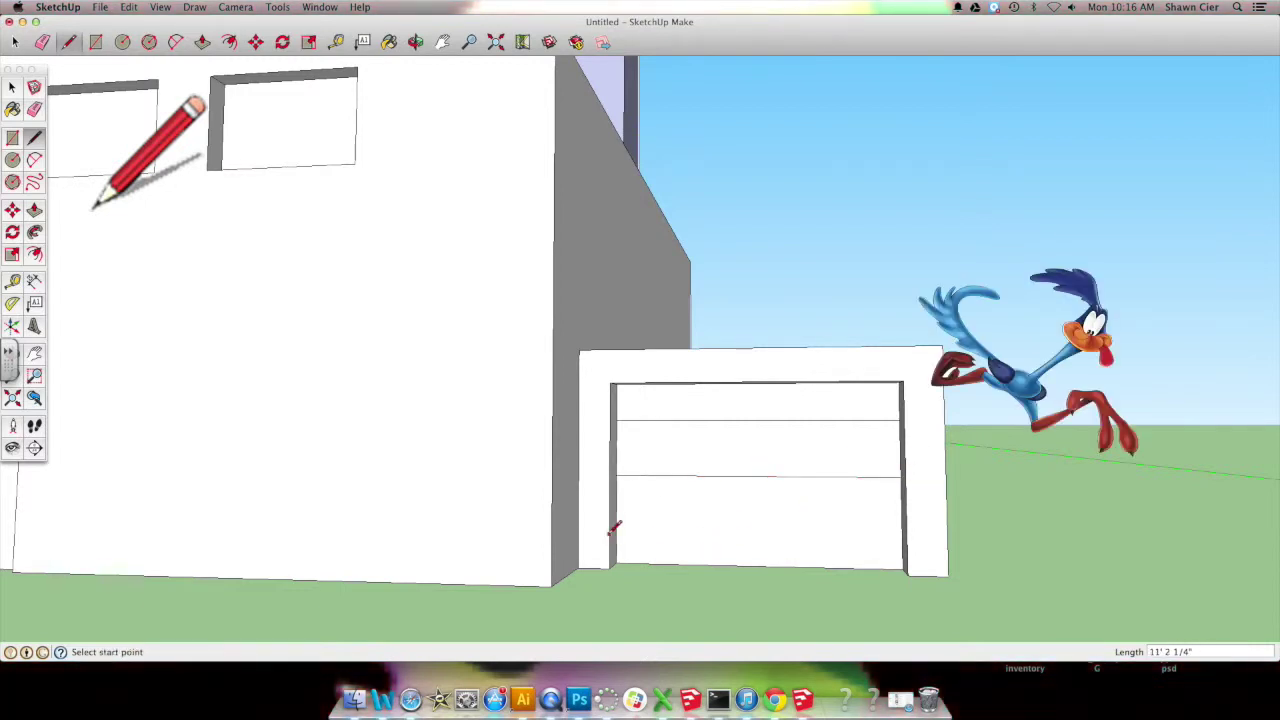
pyautogui.click(905, 528)
pyautogui.scroll(-10, 920, 523)
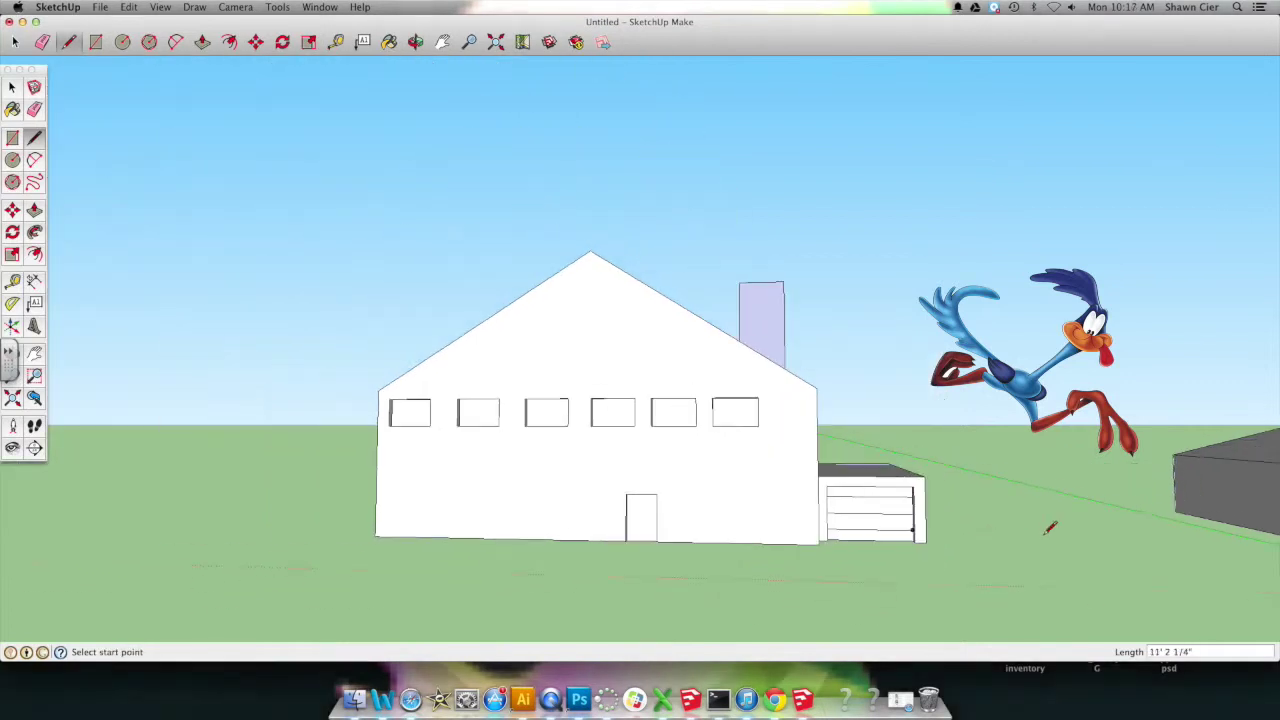
# Zoom and orbit to look down on the house and garage from a raised angle
pyautogui.scroll(-5, 1190, 543)
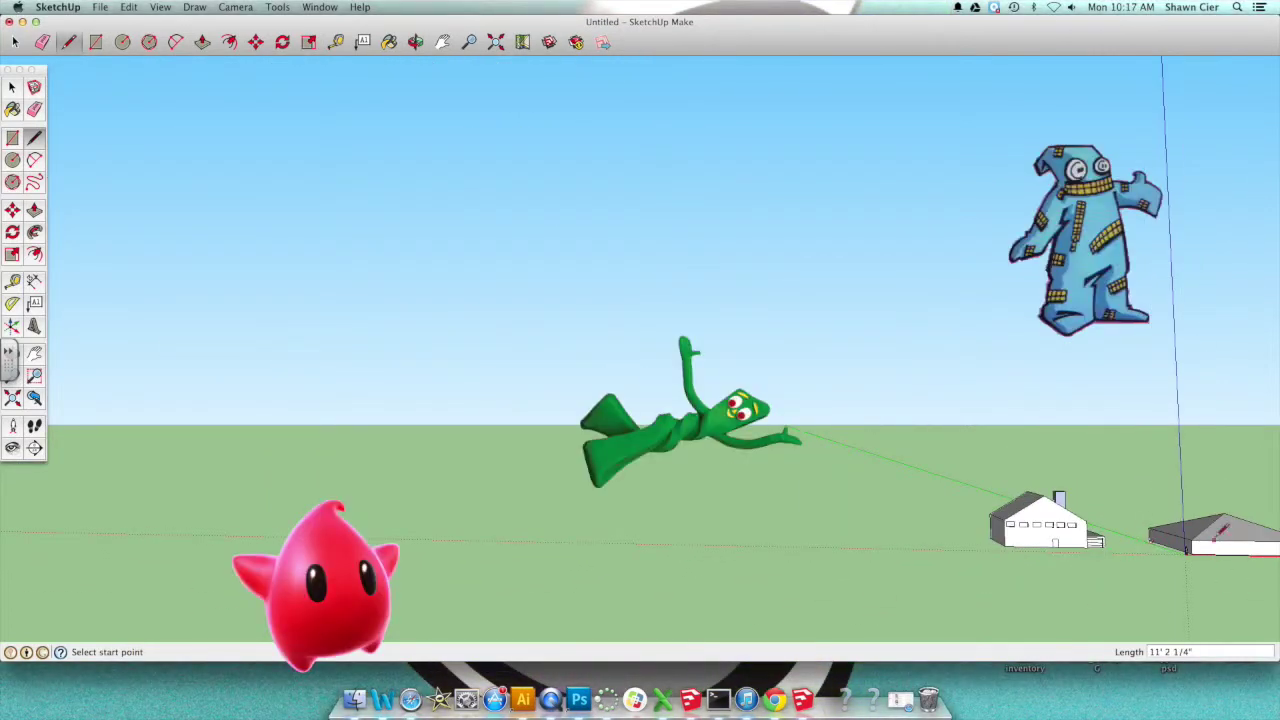
pyautogui.scroll(6, 1163, 530)
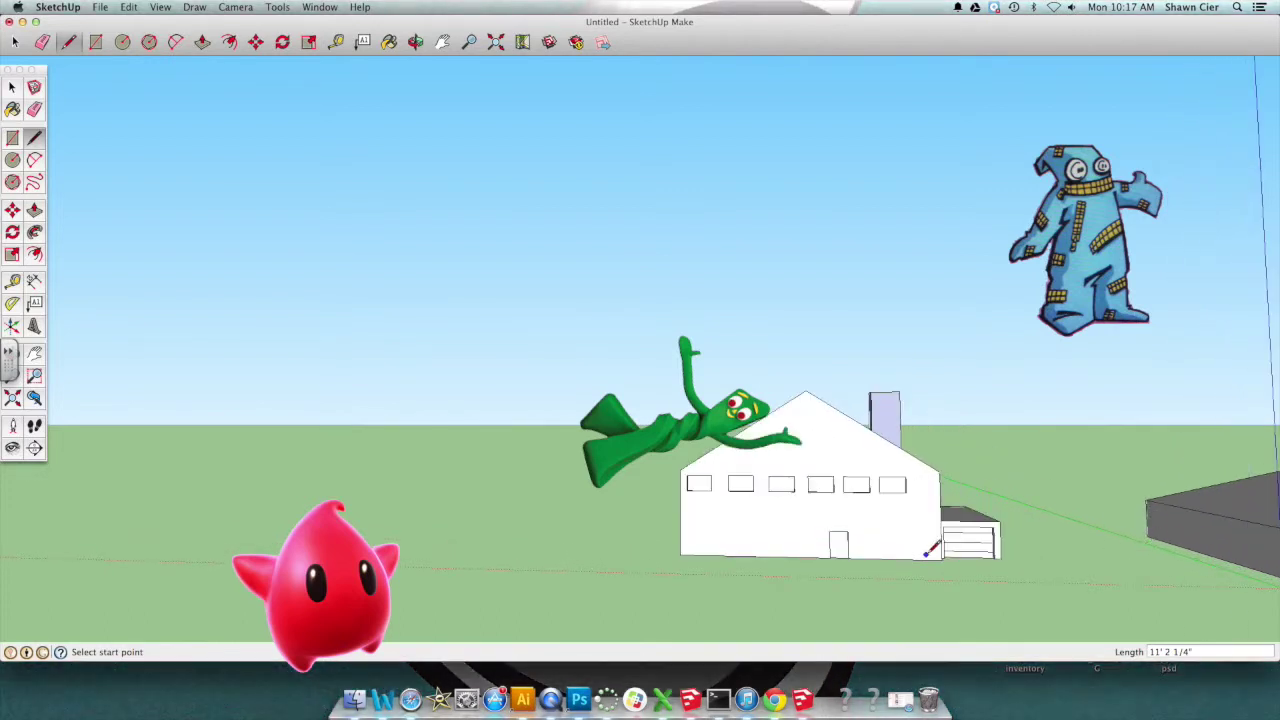
pyautogui.scroll(3, 940, 520)
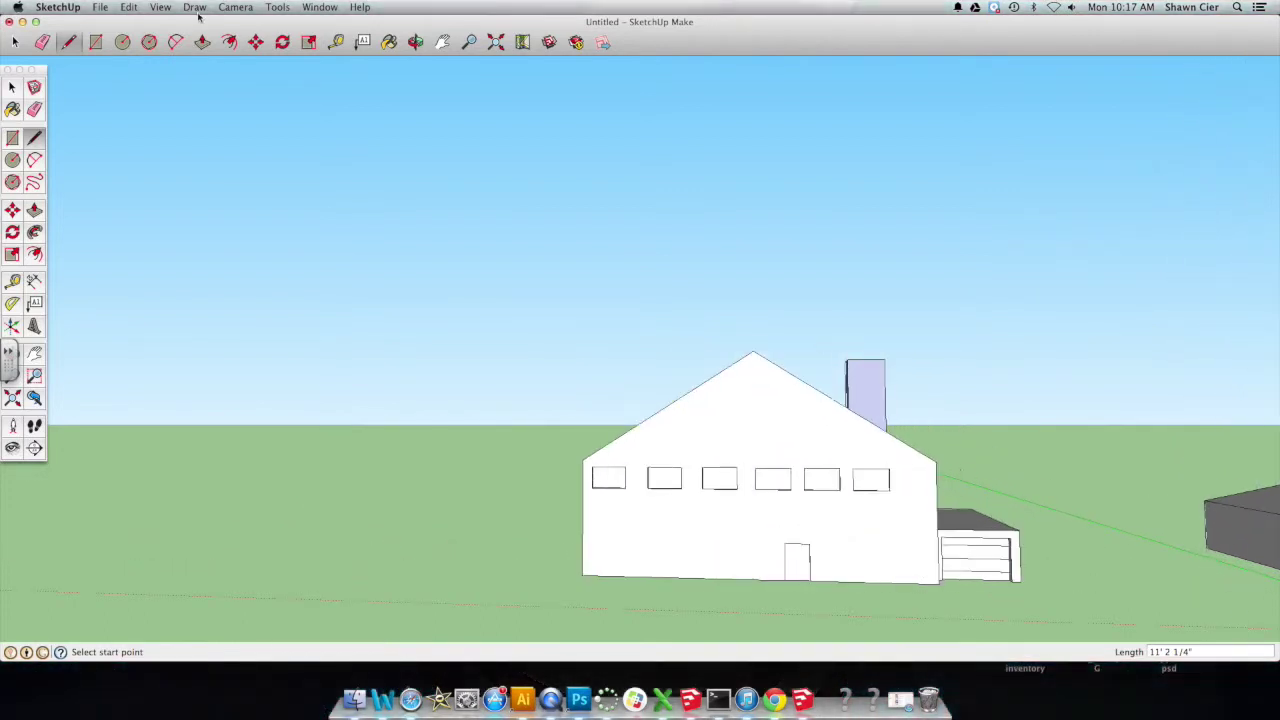
pyautogui.click(416, 42)
pyautogui.moveTo(771, 220); pyautogui.dragTo(562, 288)
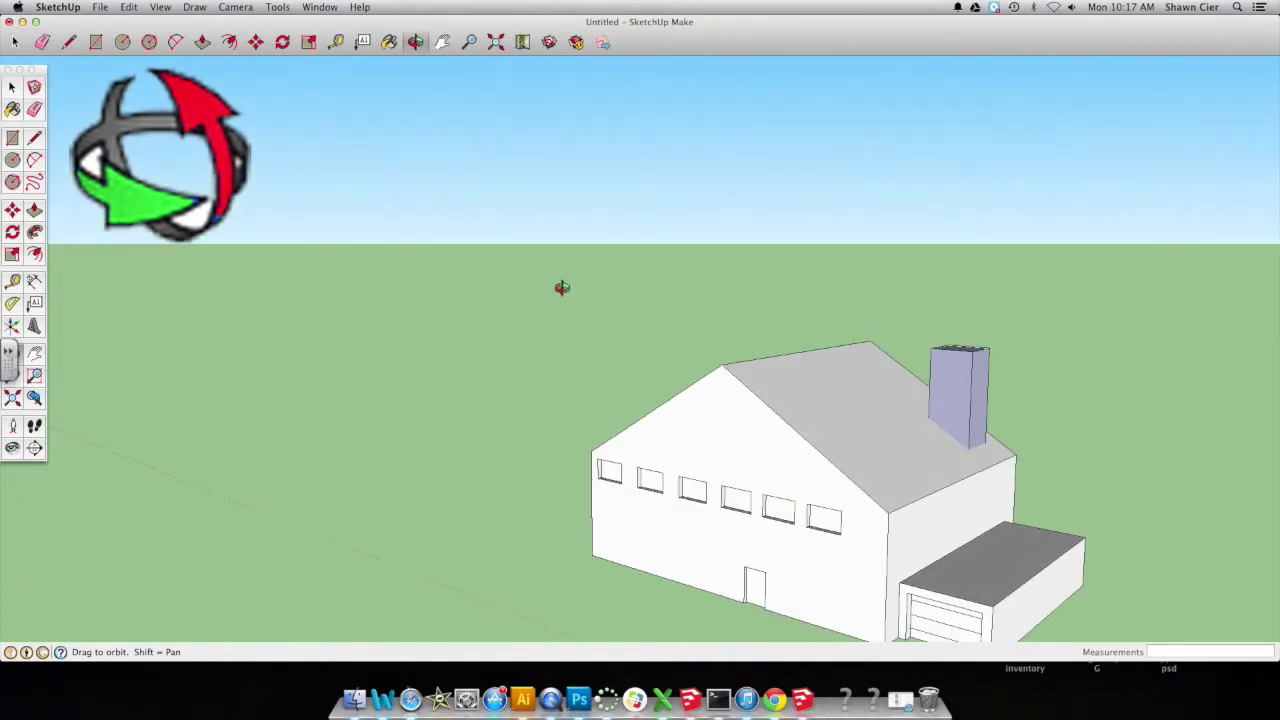
pyautogui.click(175, 42)
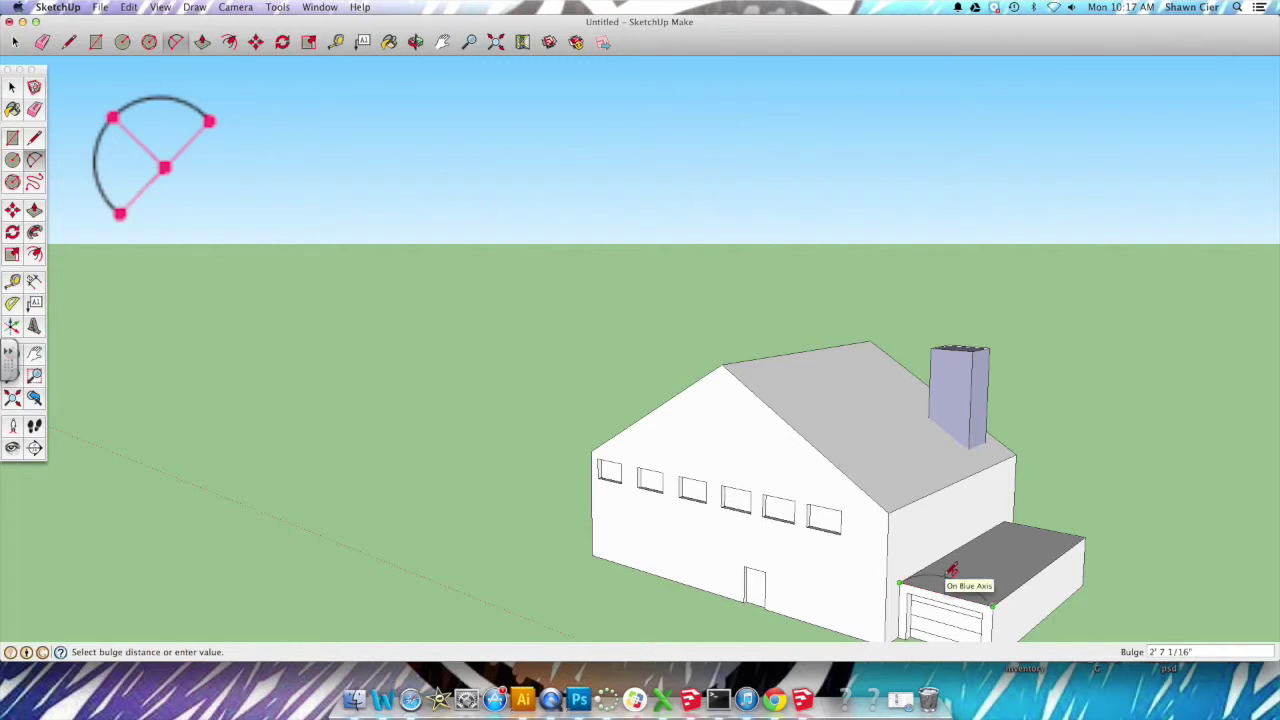
# Set a 2' 7 1/16" arc bulge over the garage front and extrude it along the garage's length
pyautogui.click(951, 568)
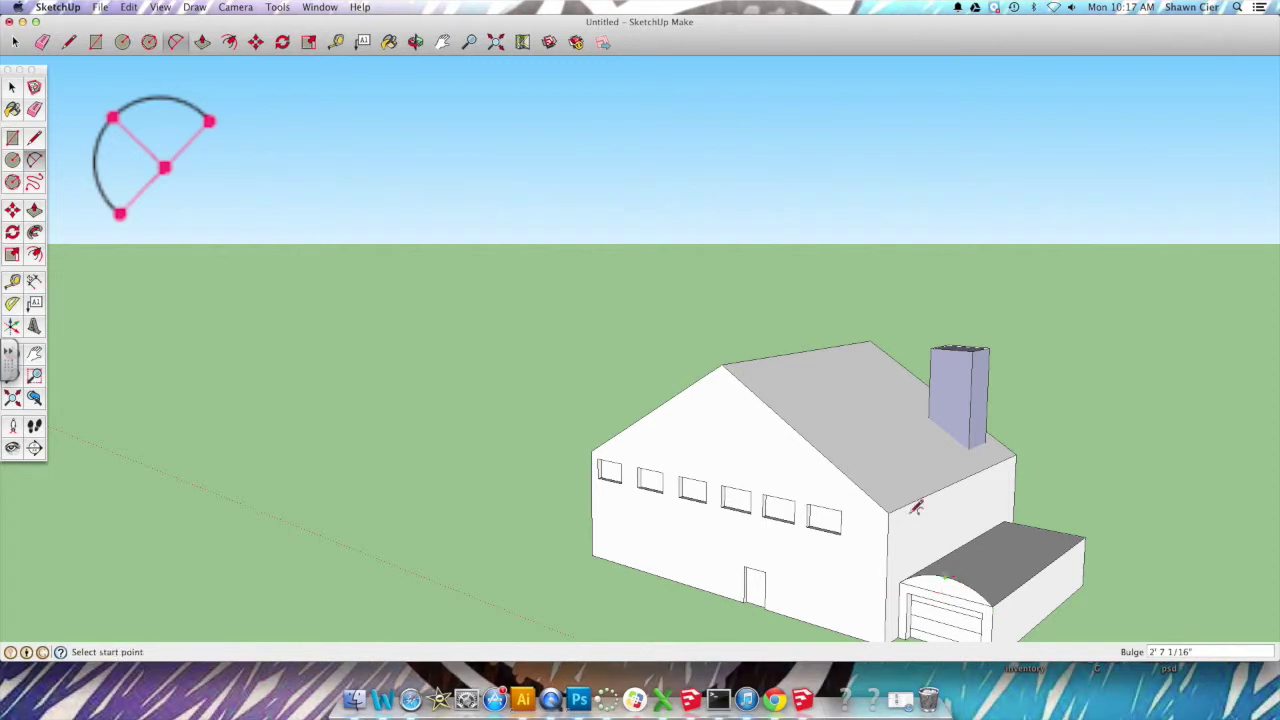
pyautogui.click(202, 42)
pyautogui.moveTo(961, 604); pyautogui.dragTo(1088, 563)
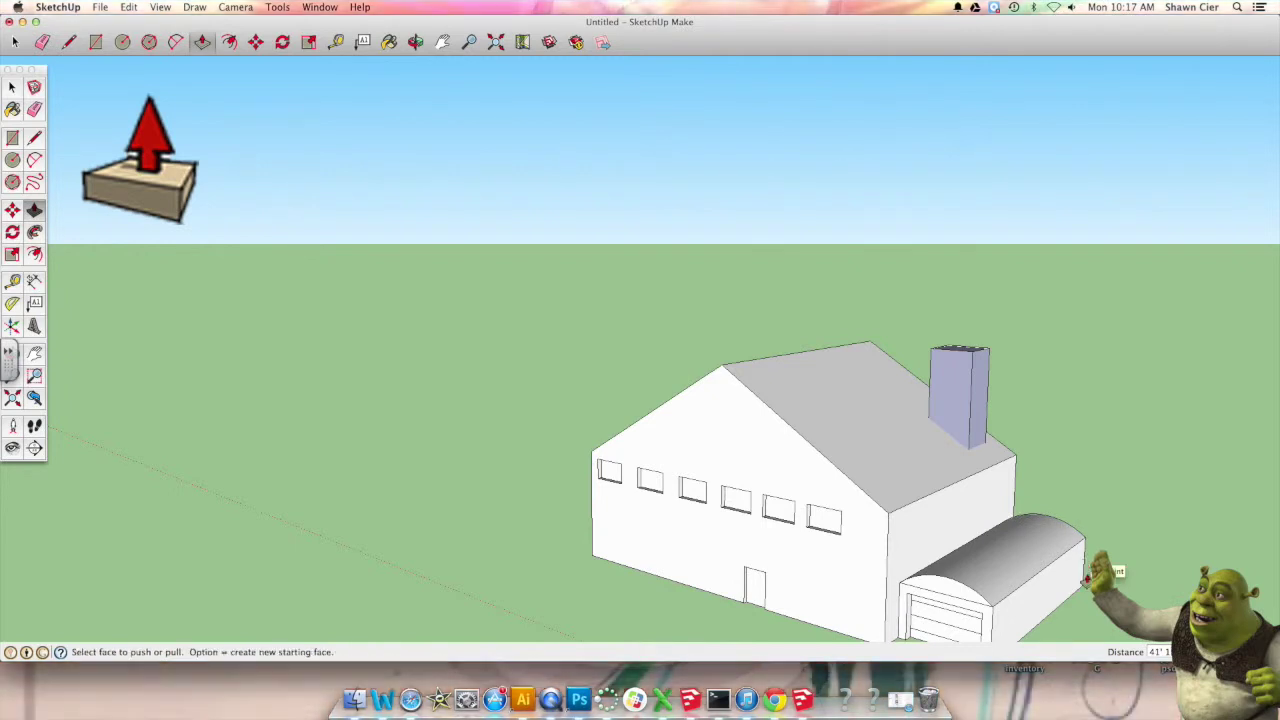
pyautogui.scroll(-3, 1063, 563)
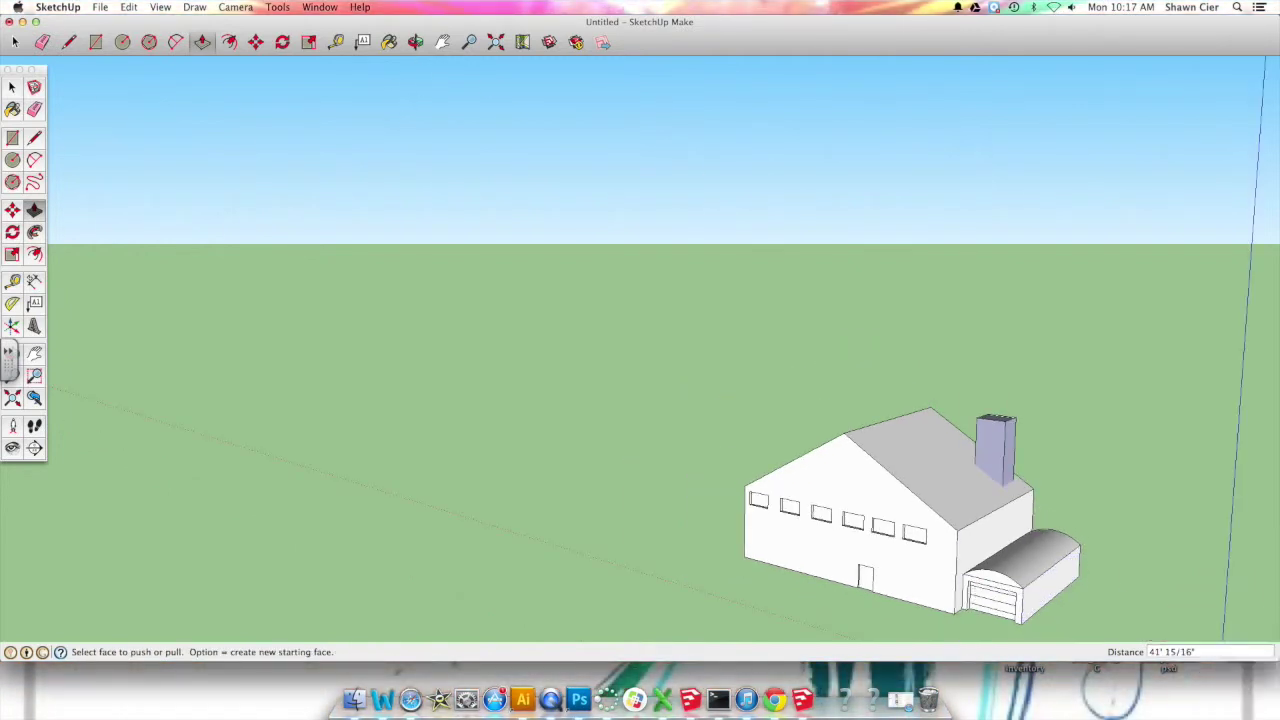
pyautogui.click(416, 42)
pyautogui.moveTo(640, 470); pyautogui.dragTo(994, 366)
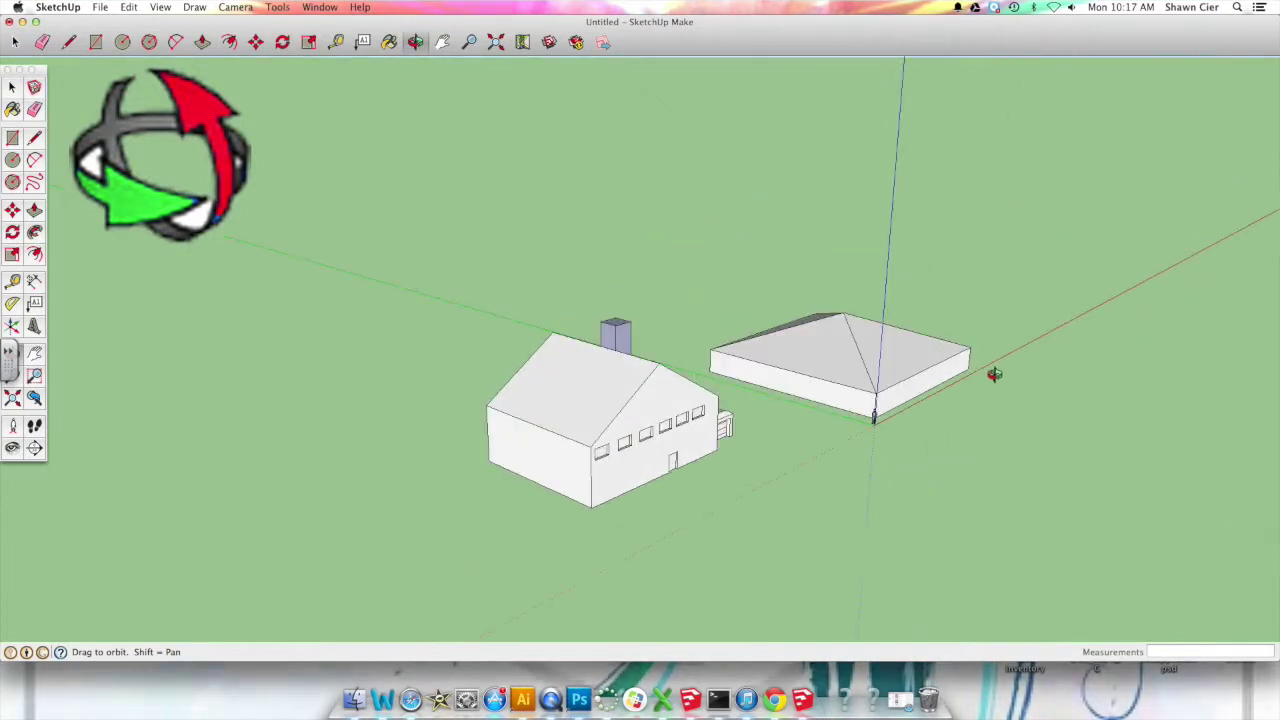
# Draw a rectangle at the house corner and extrude it upward beside the house
pyautogui.click(96, 42)
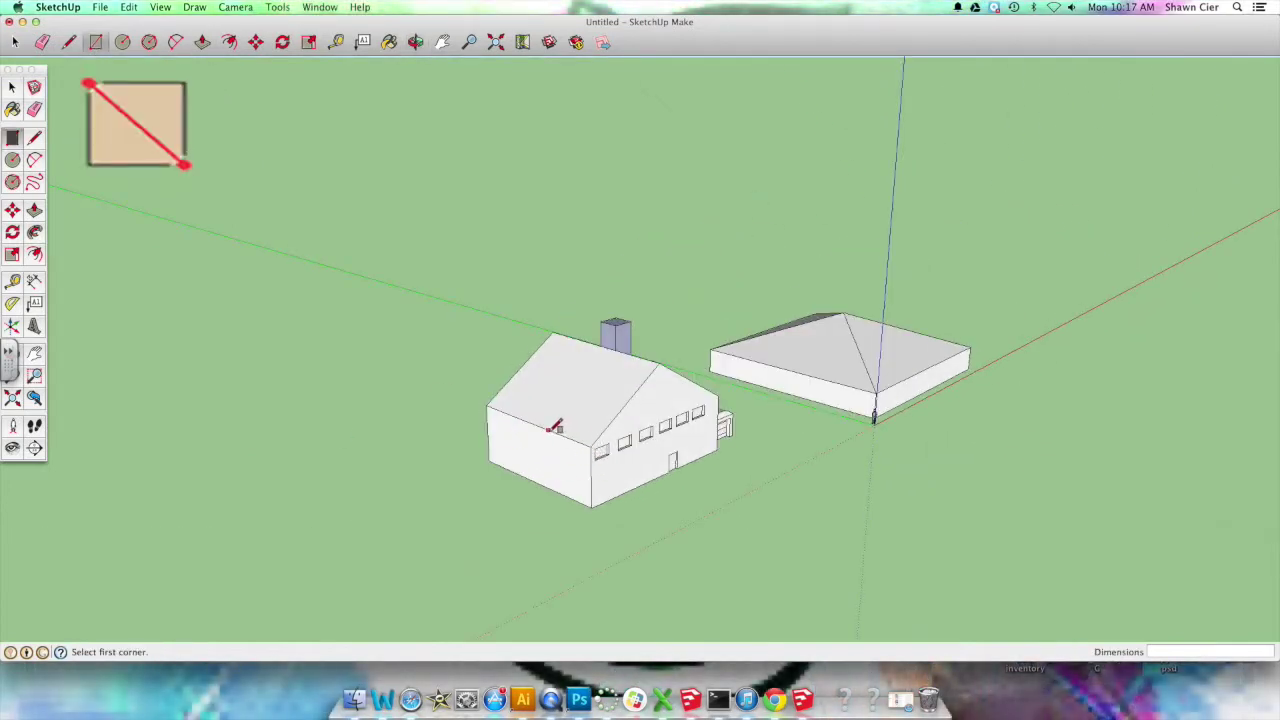
pyautogui.click(598, 497)
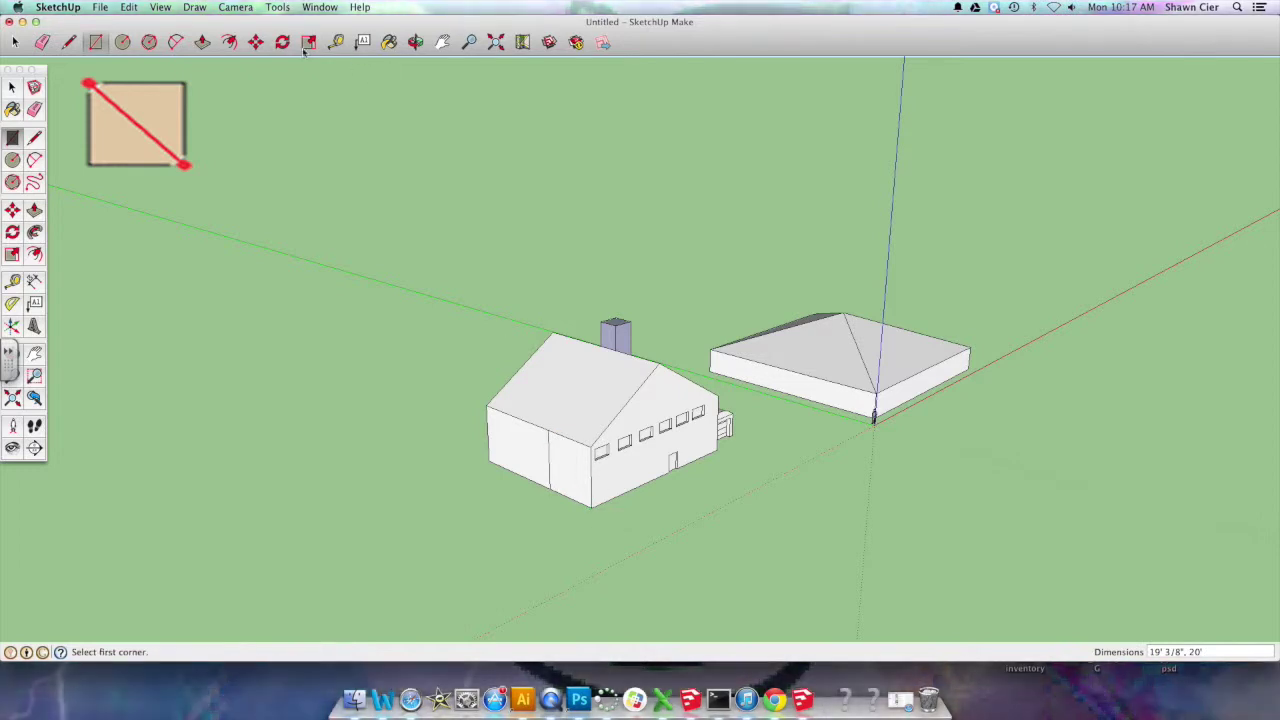
pyautogui.press('p')
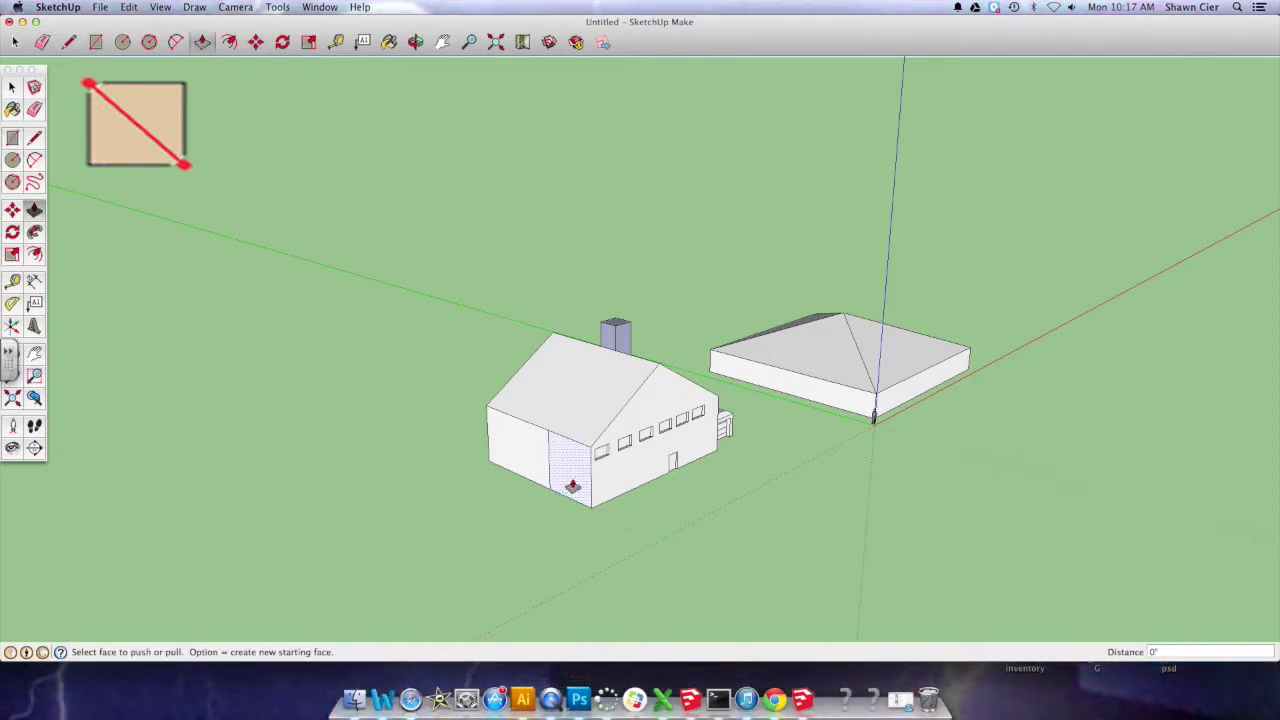
pyautogui.moveTo(572, 487); pyautogui.dragTo(524, 518)
pyautogui.click(517, 526)
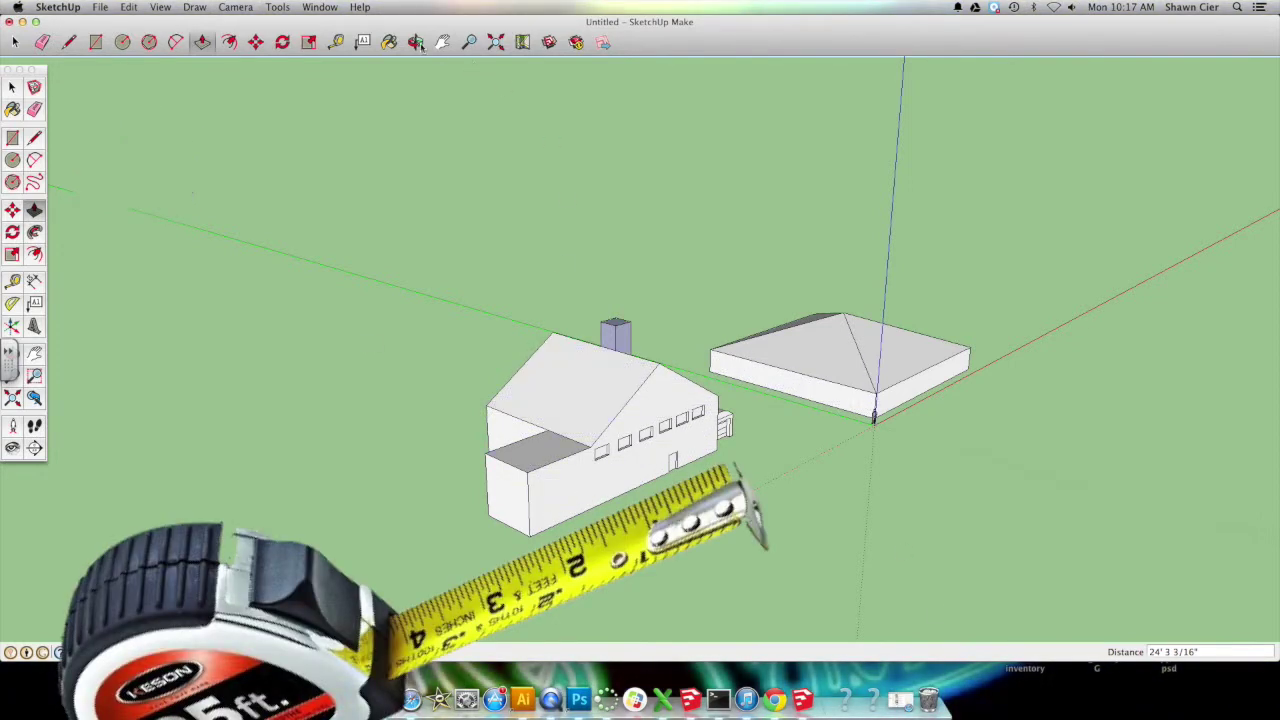
# Measure the house's long side with the Tape Measure, reading about 60'
pyautogui.moveTo(464, 224); pyautogui.dragTo(489, 160)
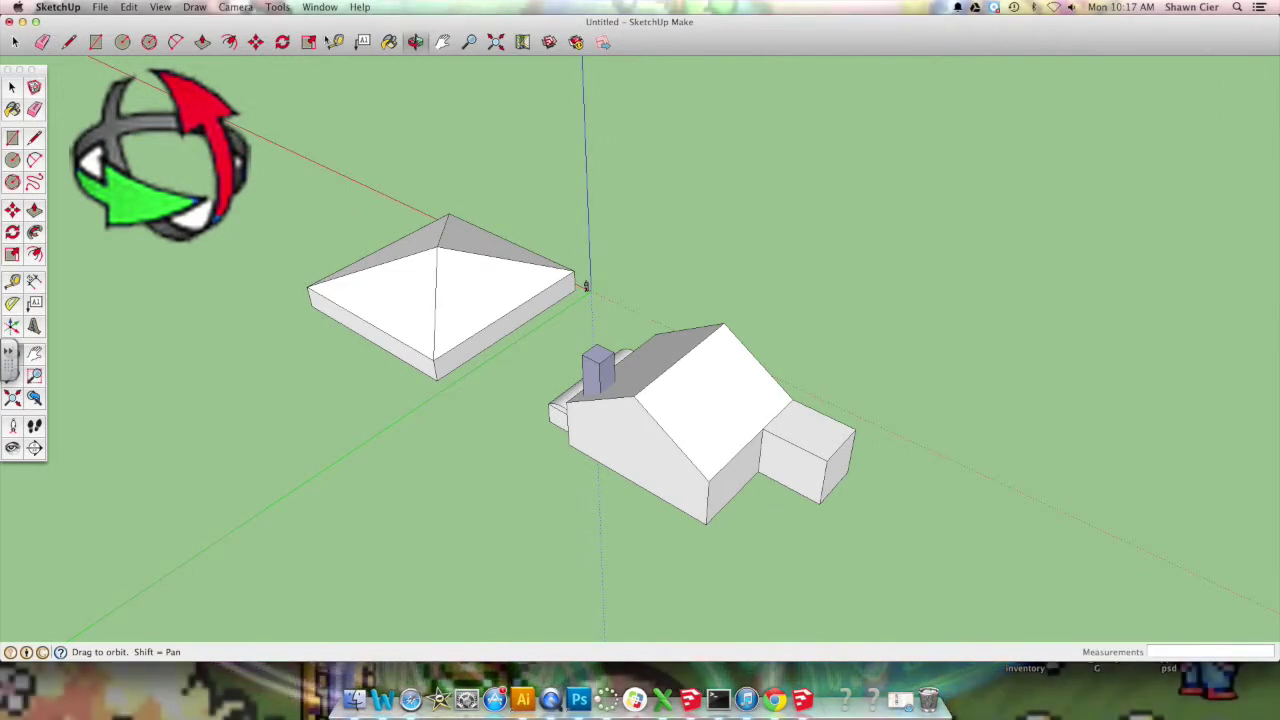
pyautogui.press('t')
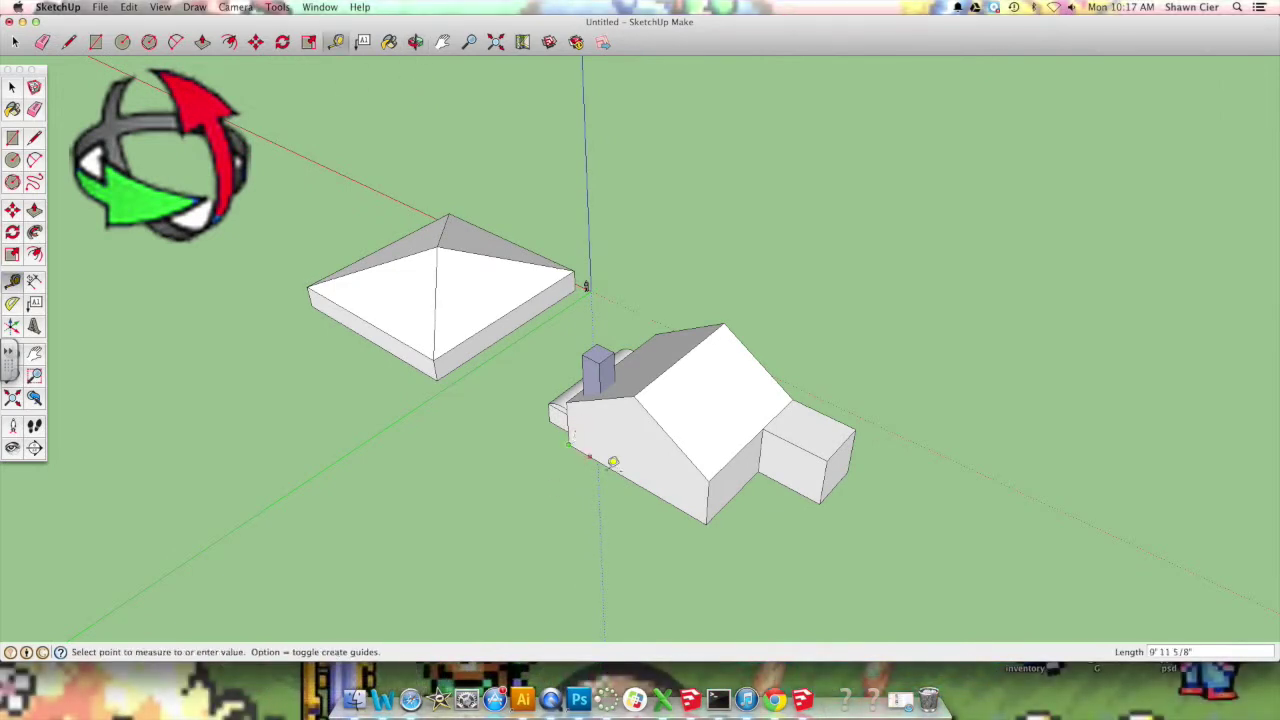
pyautogui.click(710, 514)
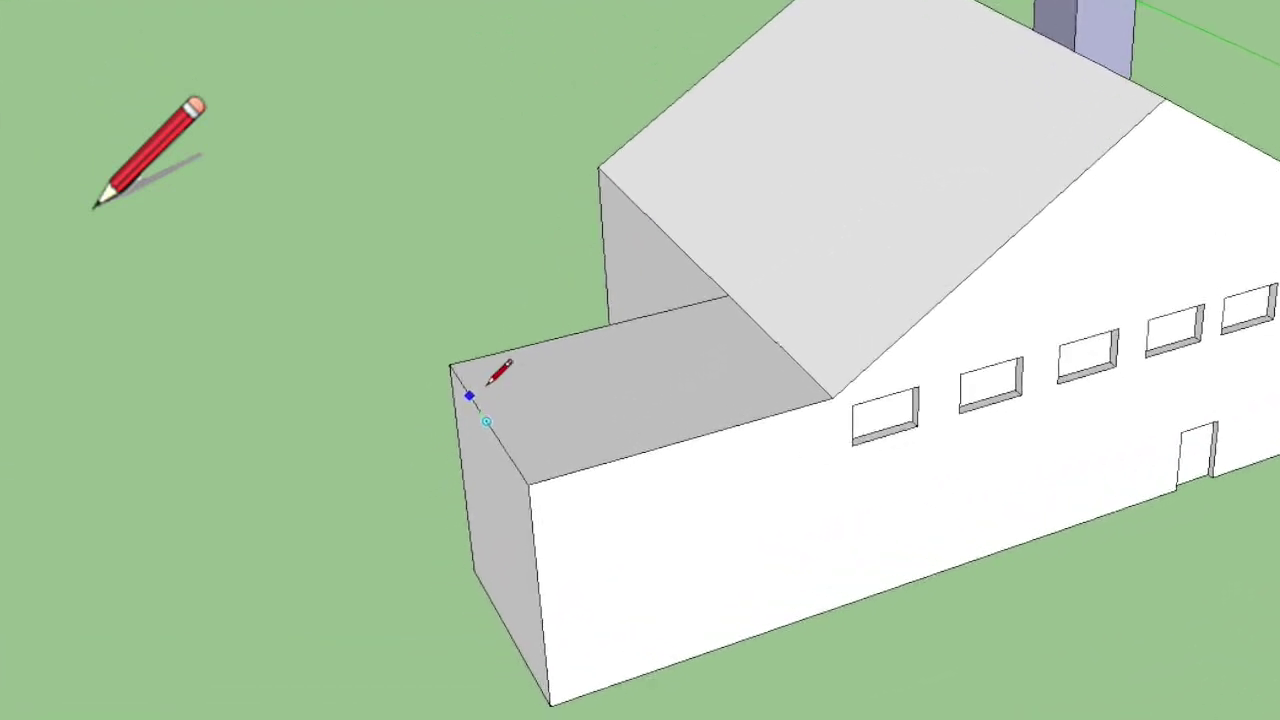
# Draw lines from the wing end edge's midpoint to the front and back corners, forming a gable triangle
pyautogui.click(562, 300)
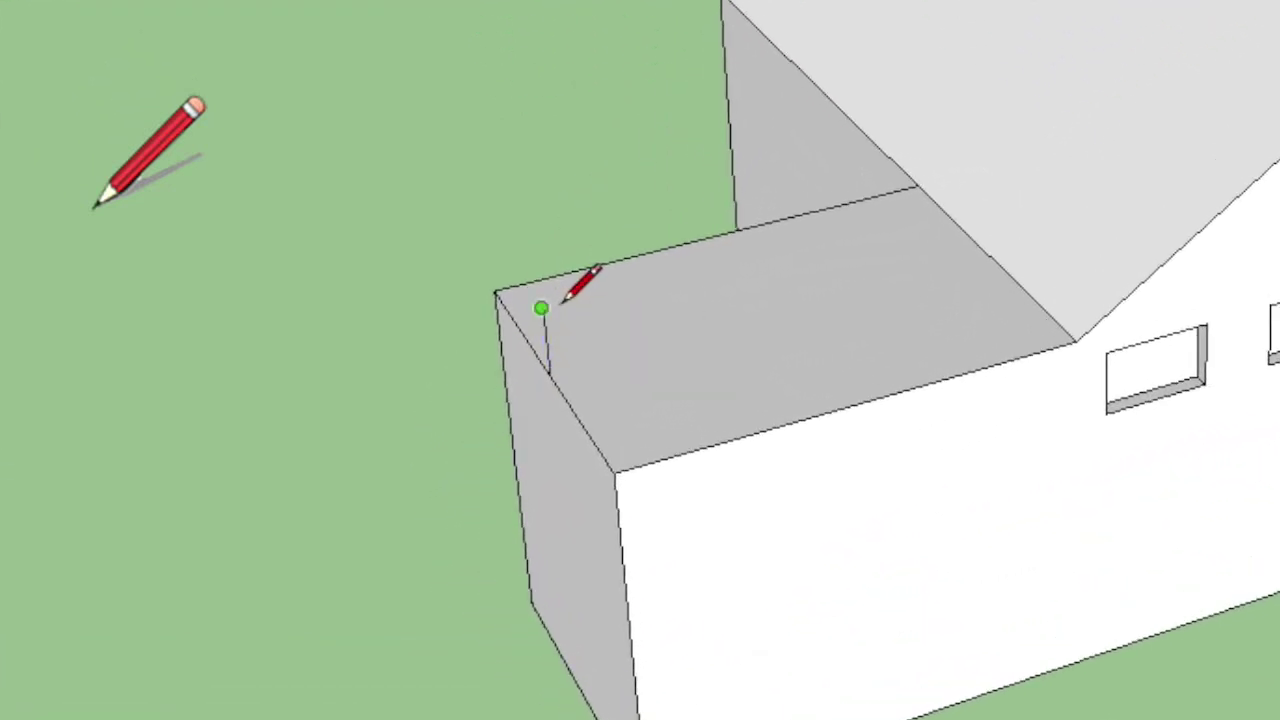
pyautogui.click(614, 467)
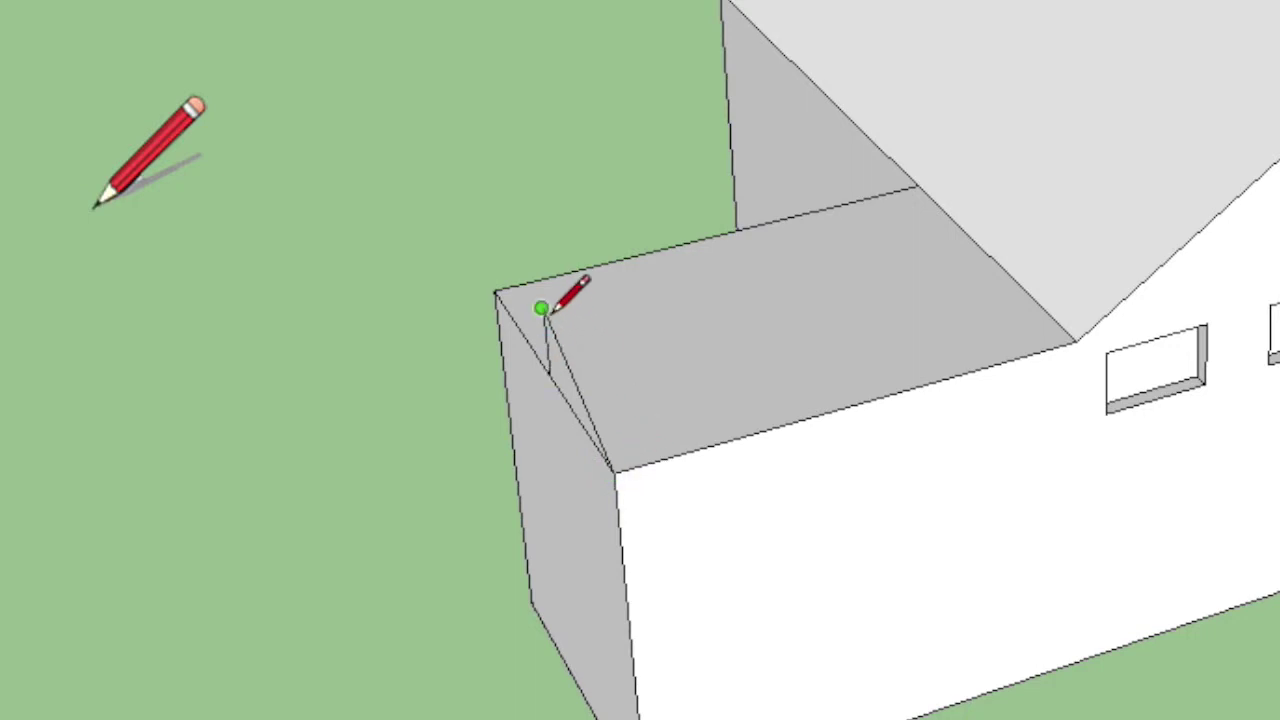
pyautogui.click(494, 291)
pyautogui.moveTo(93, 205)
pyautogui.mouseDown(button='middle')
pyautogui.moveTo(351, 343)
pyautogui.moveTo(523, 226)
pyautogui.moveTo(418, 354)
pyautogui.mouseUp(button='middle')
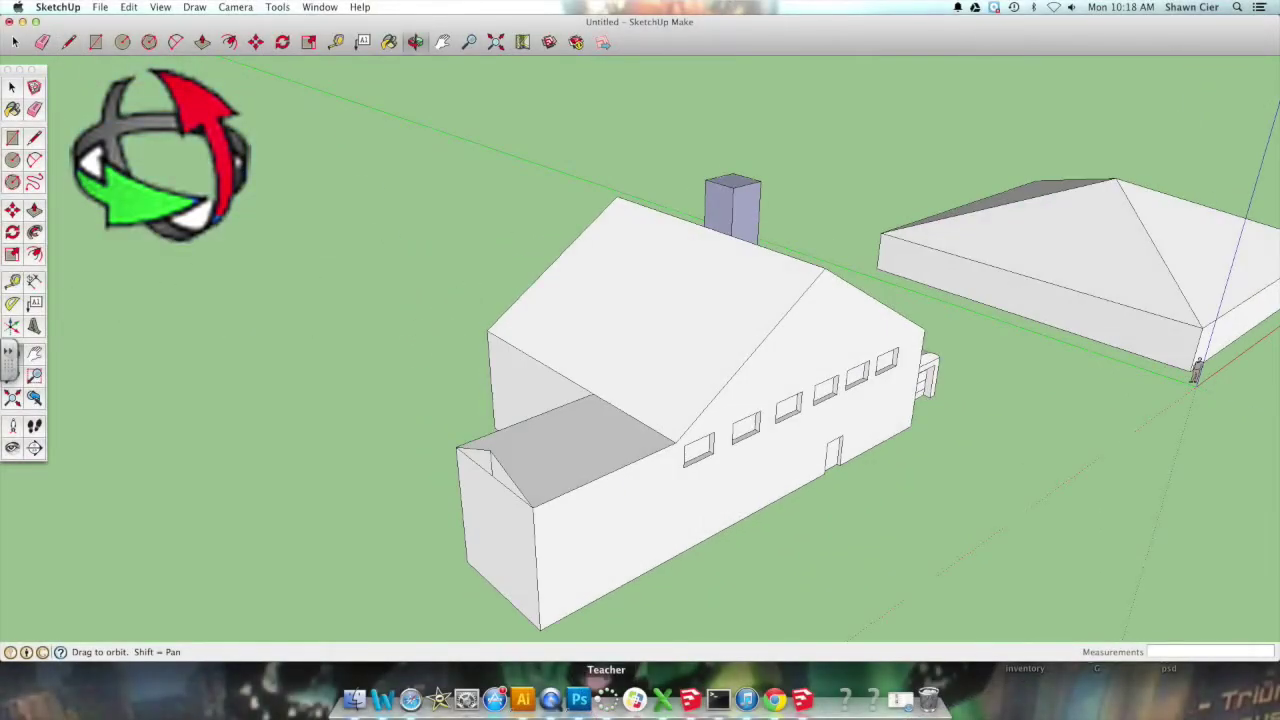
pyautogui.scroll(5, 531, 457)
# Pull the wing's sloped roof face across the house, then undo the mistaken change
pyautogui.press('e')
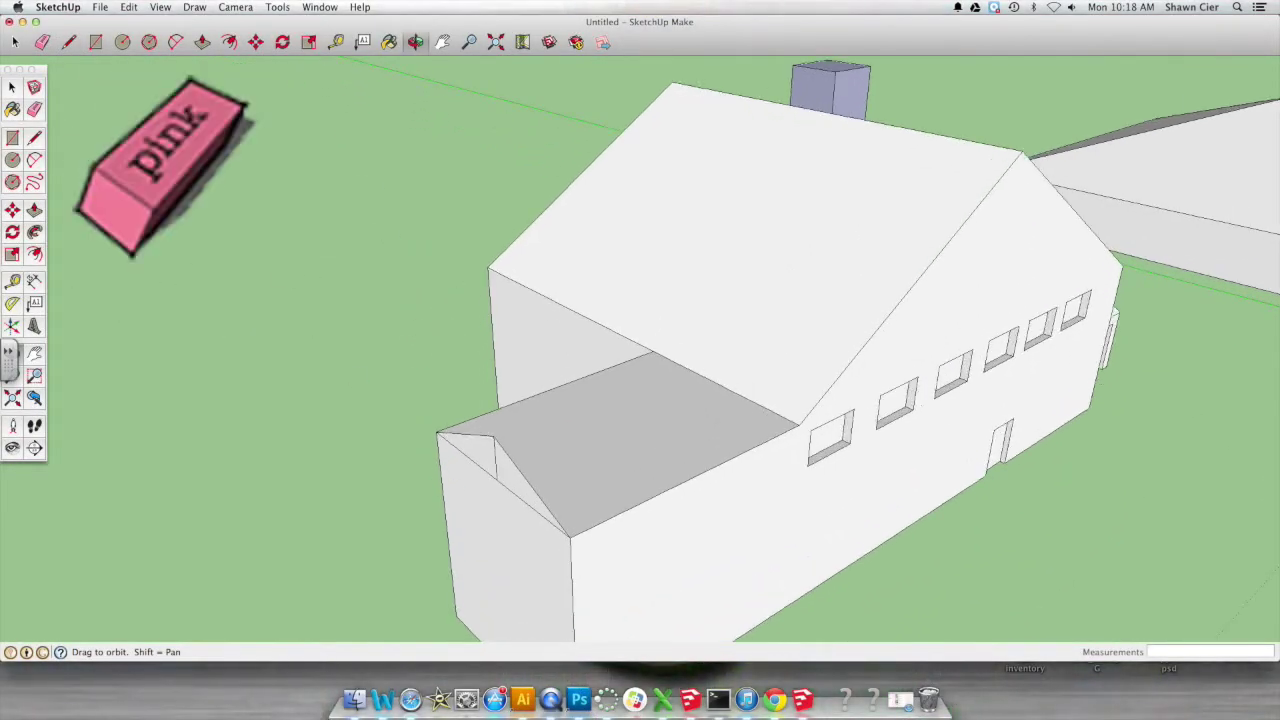
pyautogui.click(40, 44)
pyautogui.press('p')
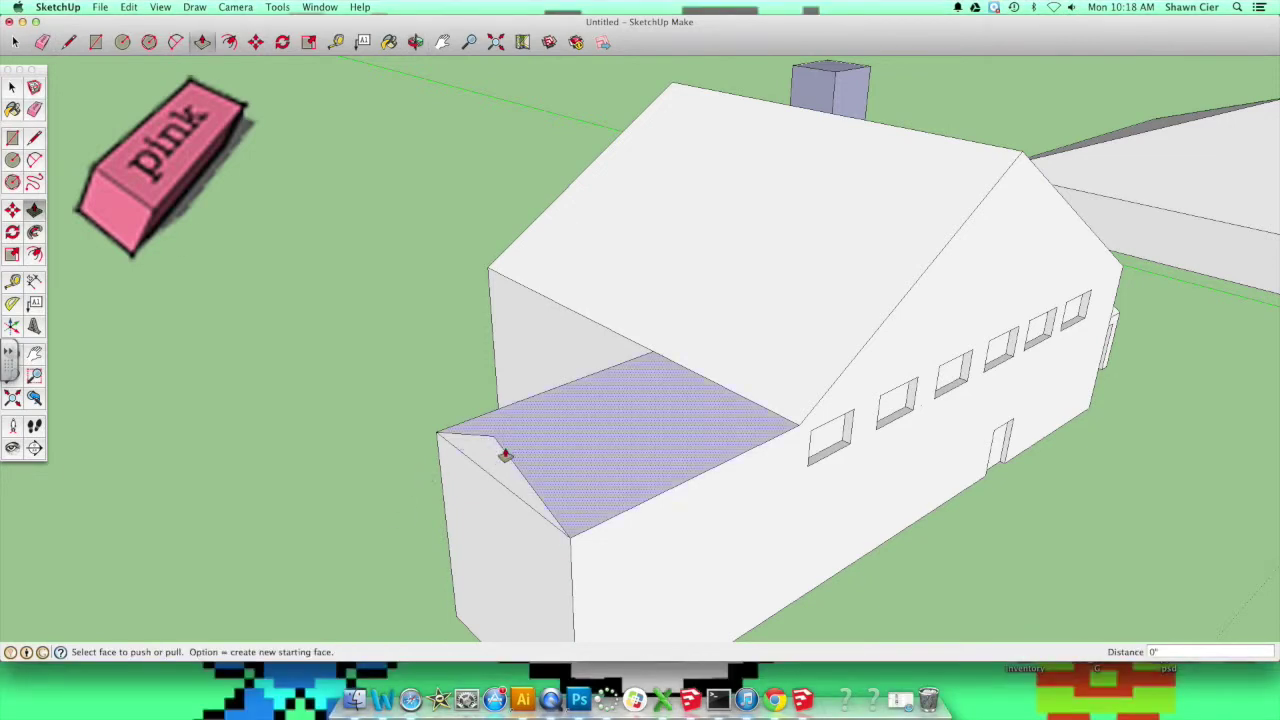
pyautogui.moveTo(495, 455); pyautogui.dragTo(831, 388)
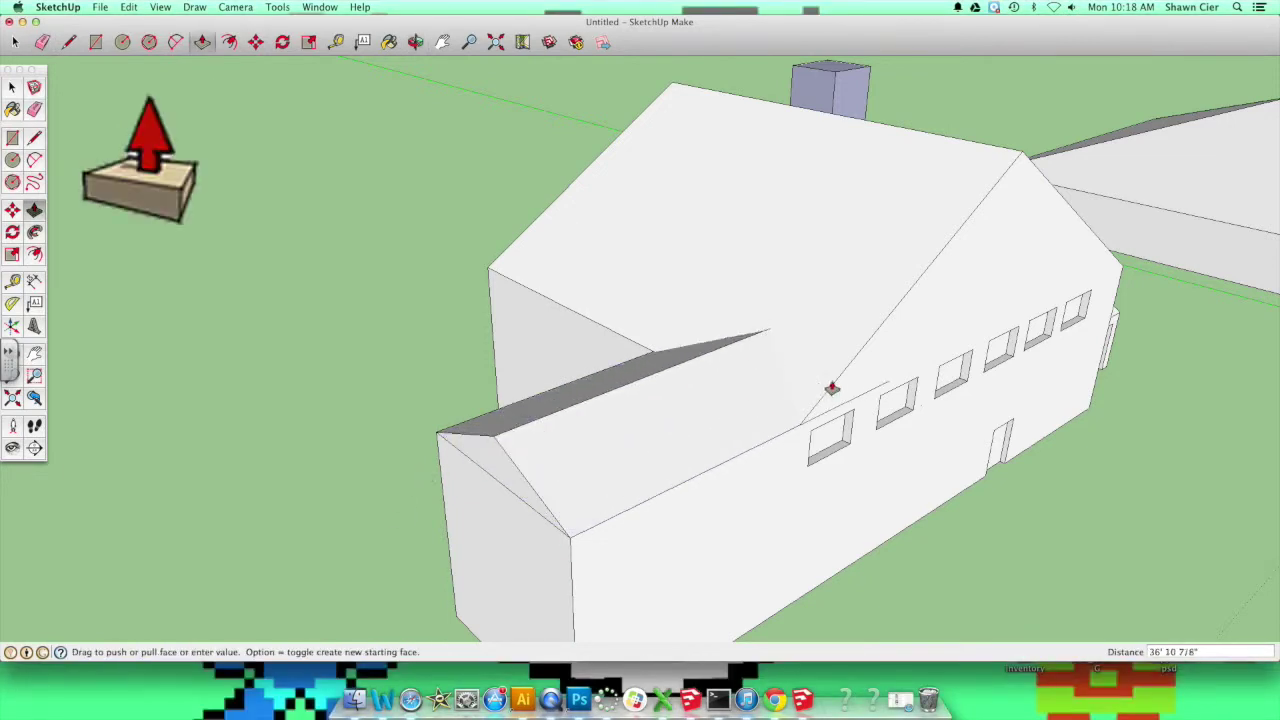
pyautogui.moveTo(983, 317); pyautogui.dragTo(1000, 309)
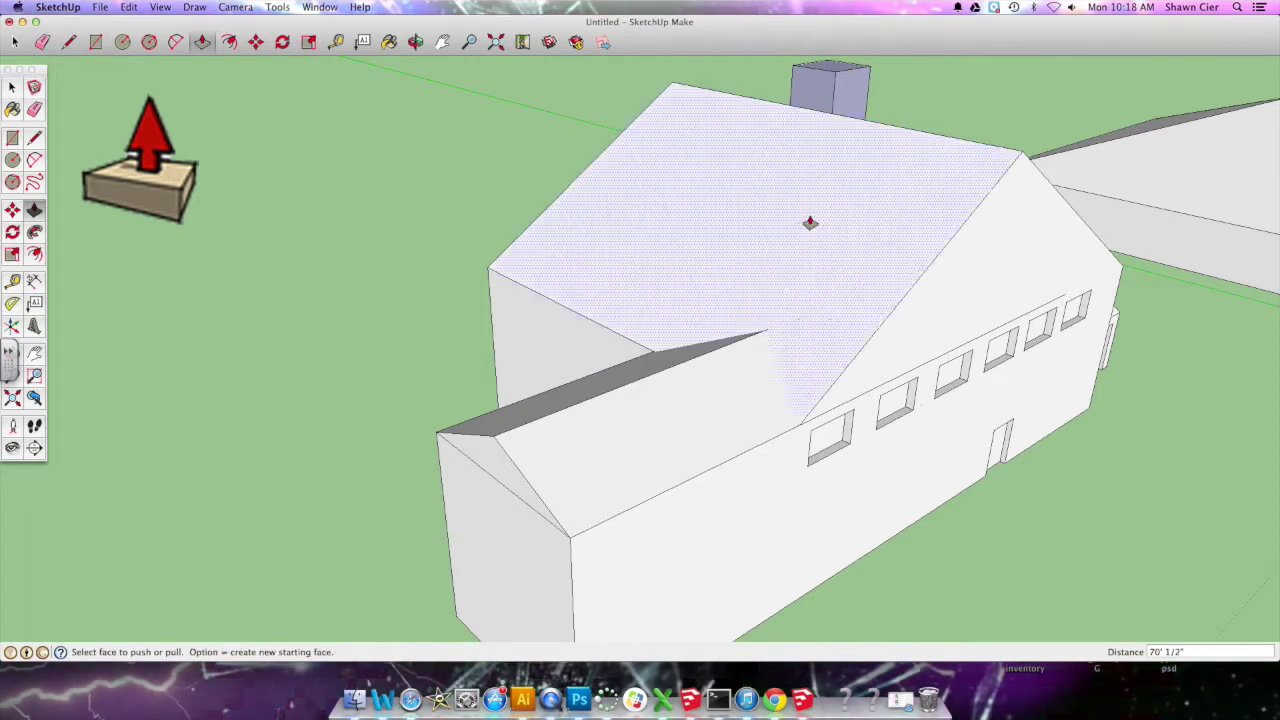
pyautogui.click(42, 41)
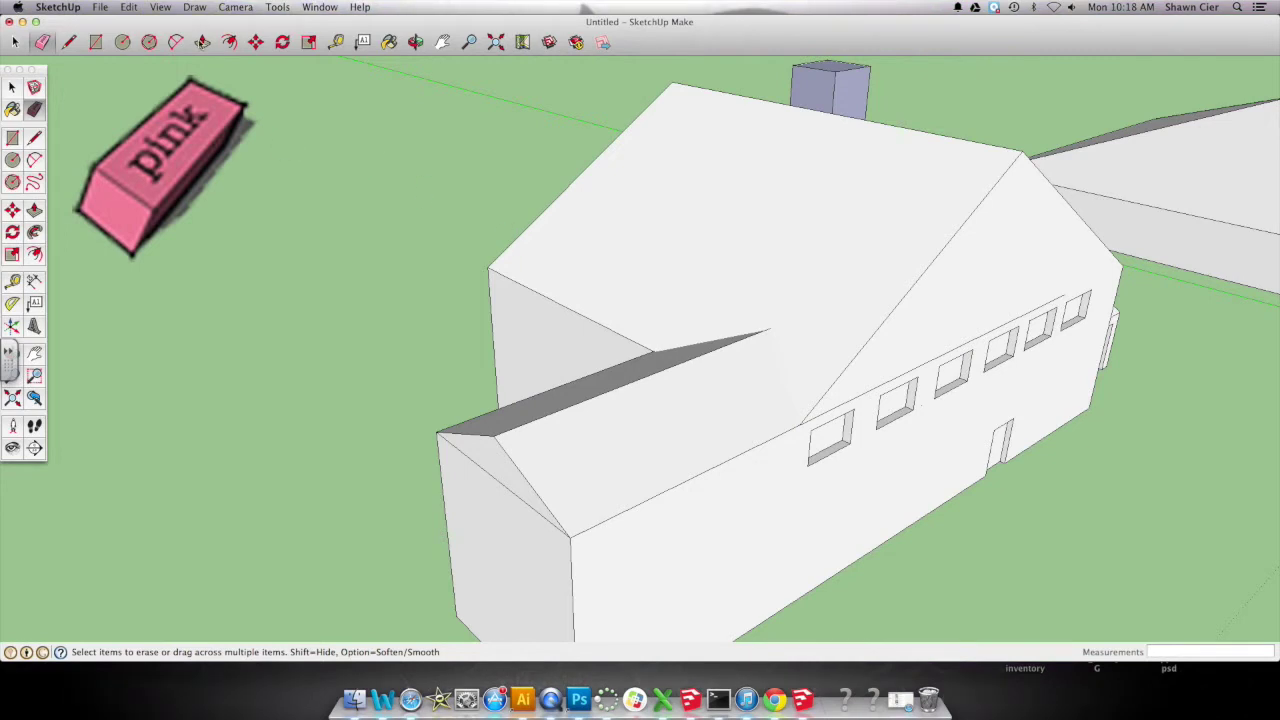
pyautogui.press('super+z')
# Pull the wing's sloped roof face back until it meets the main roof
pyautogui.press('p')
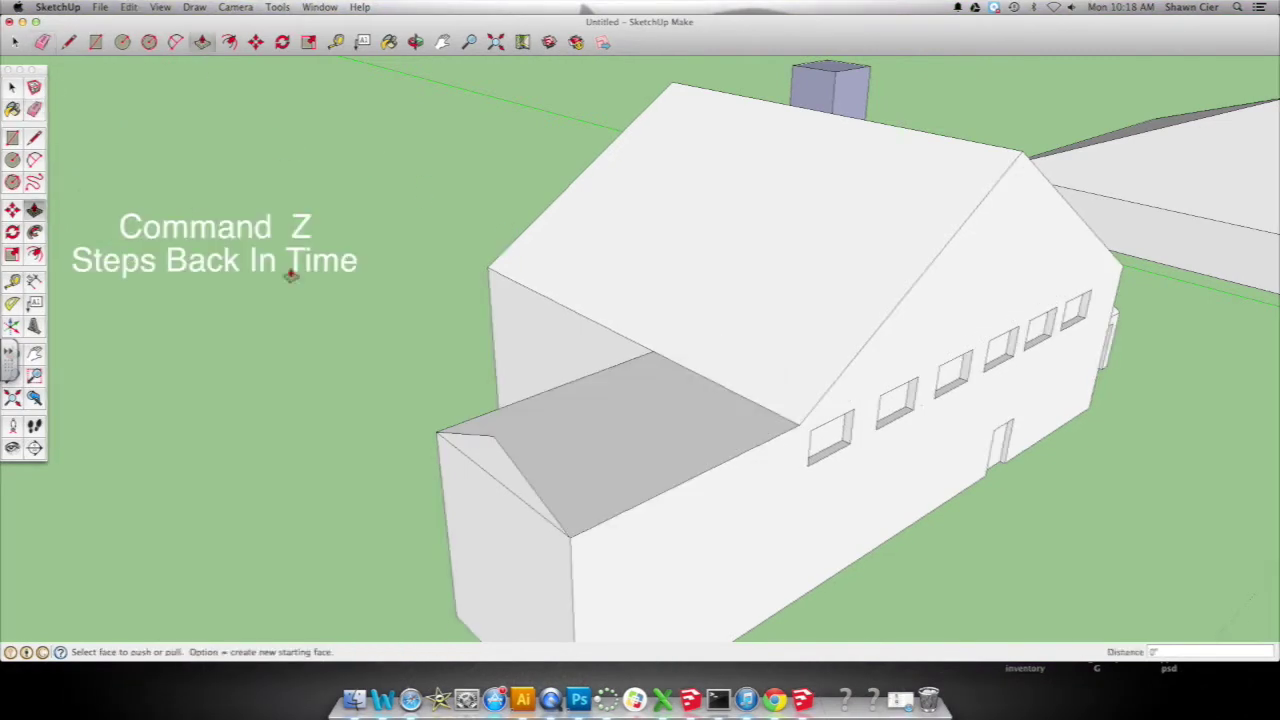
pyautogui.click(493, 474)
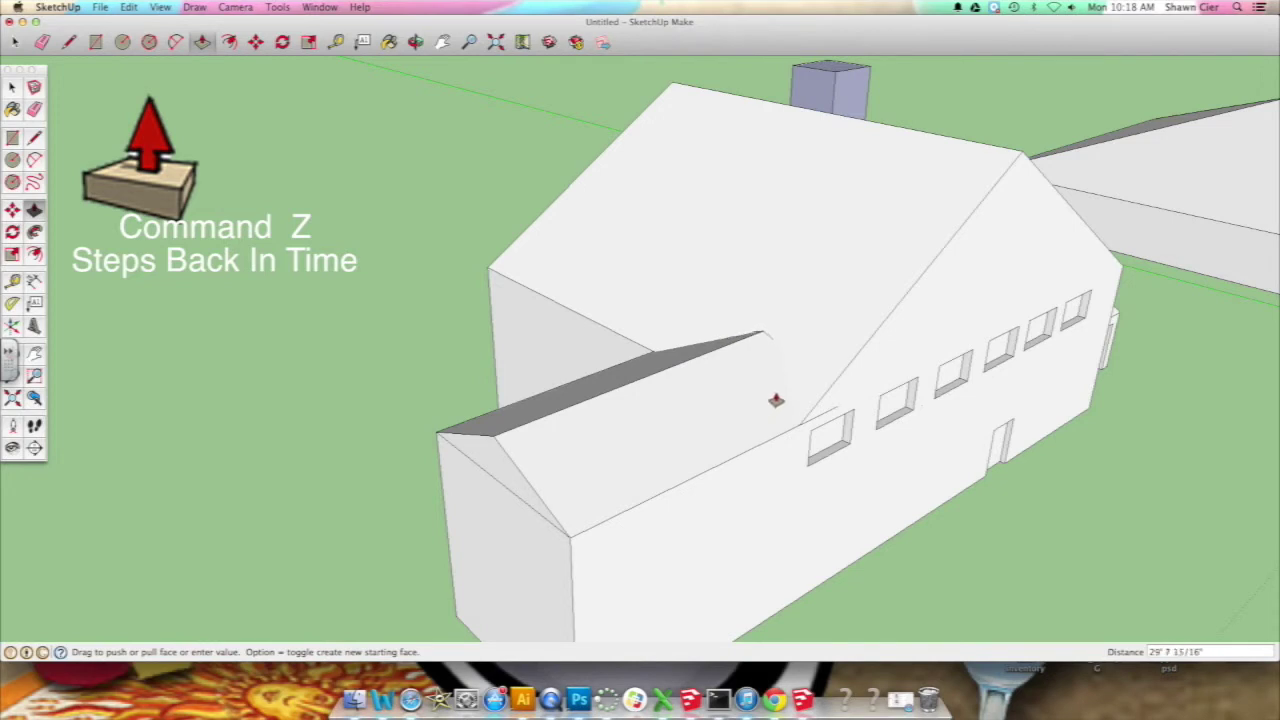
pyautogui.click(781, 397)
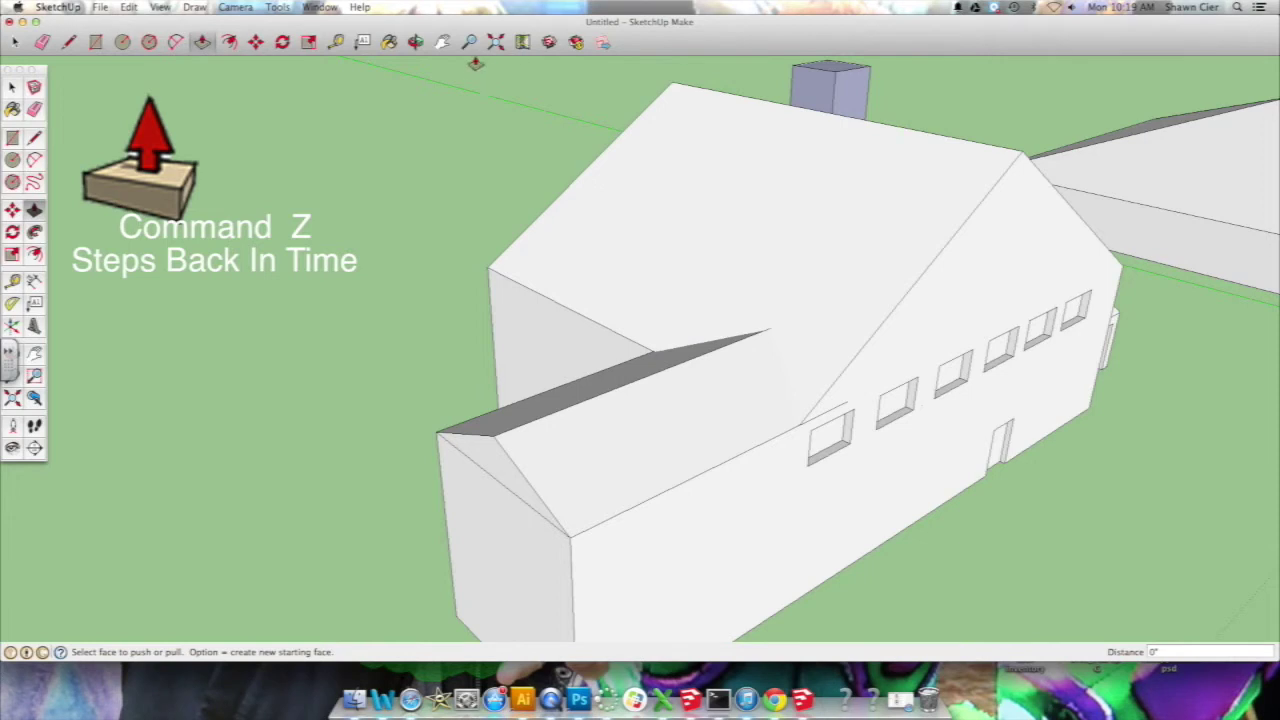
# Redraw the main roof's eave edge along the wall where the roofs meet
pyautogui.click(69, 42)
pyautogui.click(846, 401)
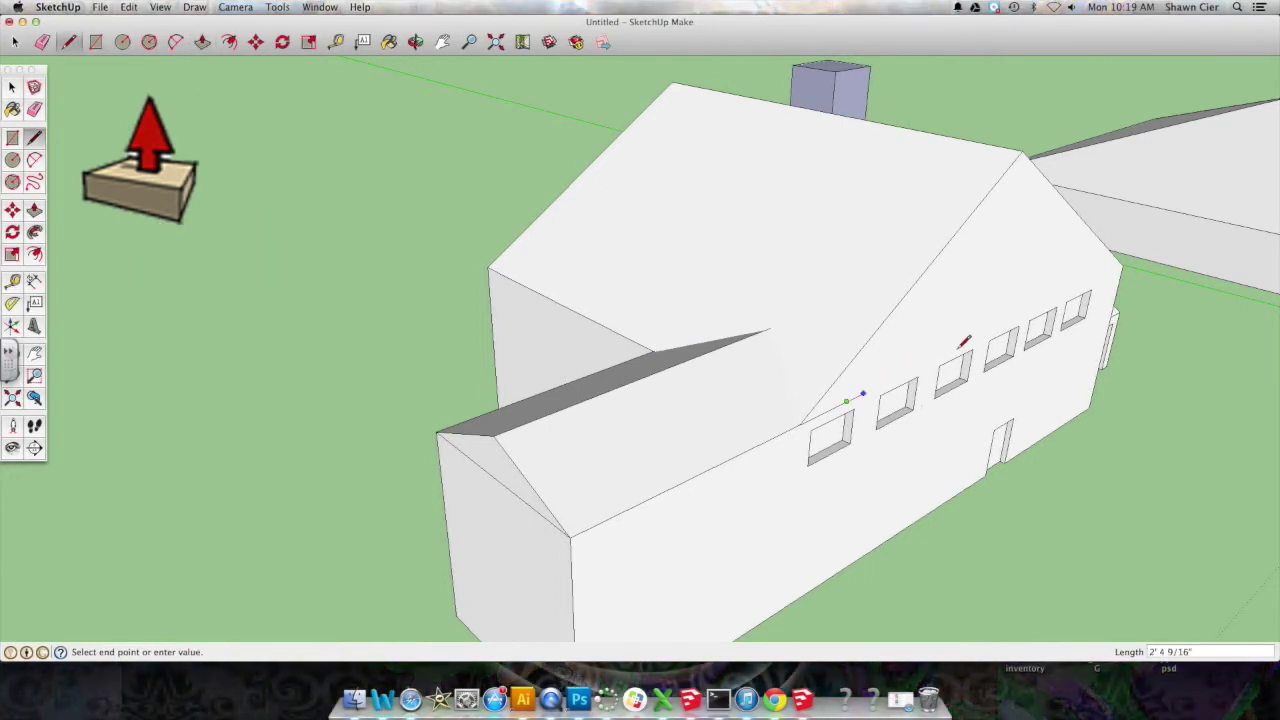
pyautogui.click(1127, 262)
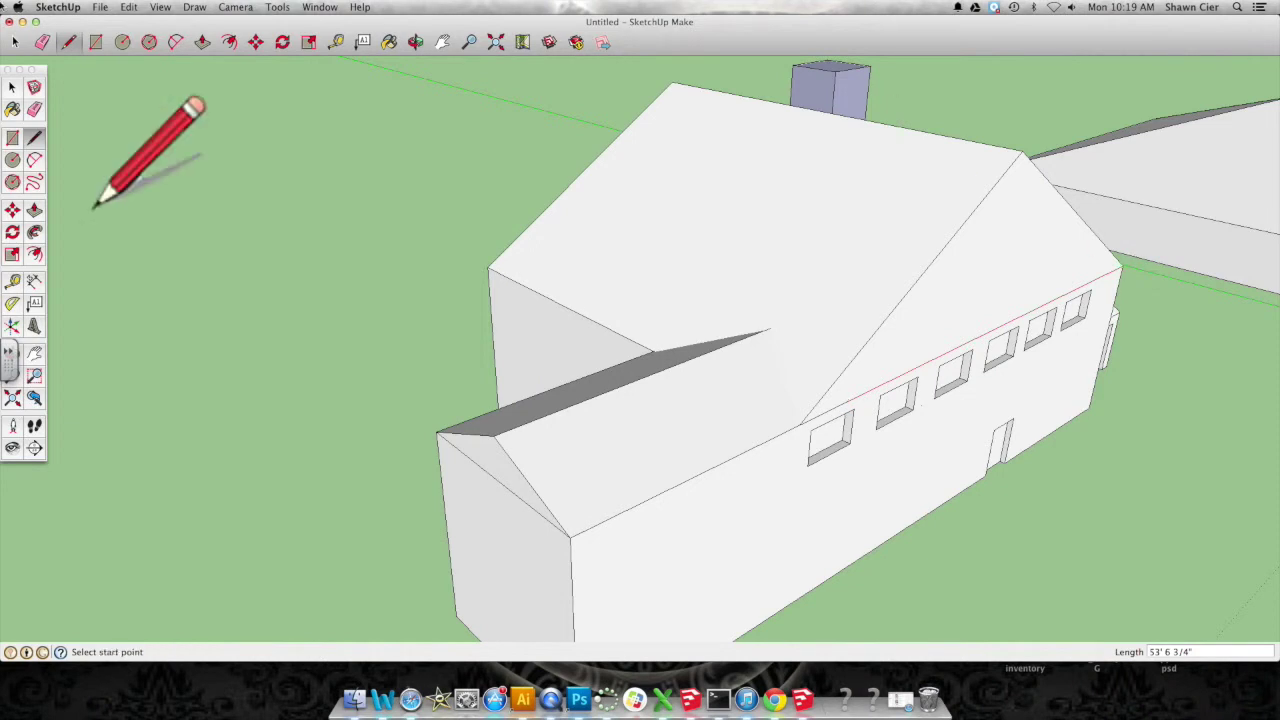
pyautogui.moveTo(480, 100)
pyautogui.mouseDown(button='middle')
pyautogui.moveTo(74, 86)
pyautogui.moveTo(220, 255)
pyautogui.moveTo(250, 267)
pyautogui.moveTo(314, 154)
pyautogui.moveTo(757, 349)
pyautogui.moveTo(1006, 184)
pyautogui.moveTo(1124, 304)
pyautogui.moveTo(306, 334)
pyautogui.moveTo(229, 269)
pyautogui.moveTo(605, 402)
pyautogui.moveTo(391, 351)
pyautogui.moveTo(874, 317)
pyautogui.moveTo(870, 424)
pyautogui.mouseUp(button='middle')
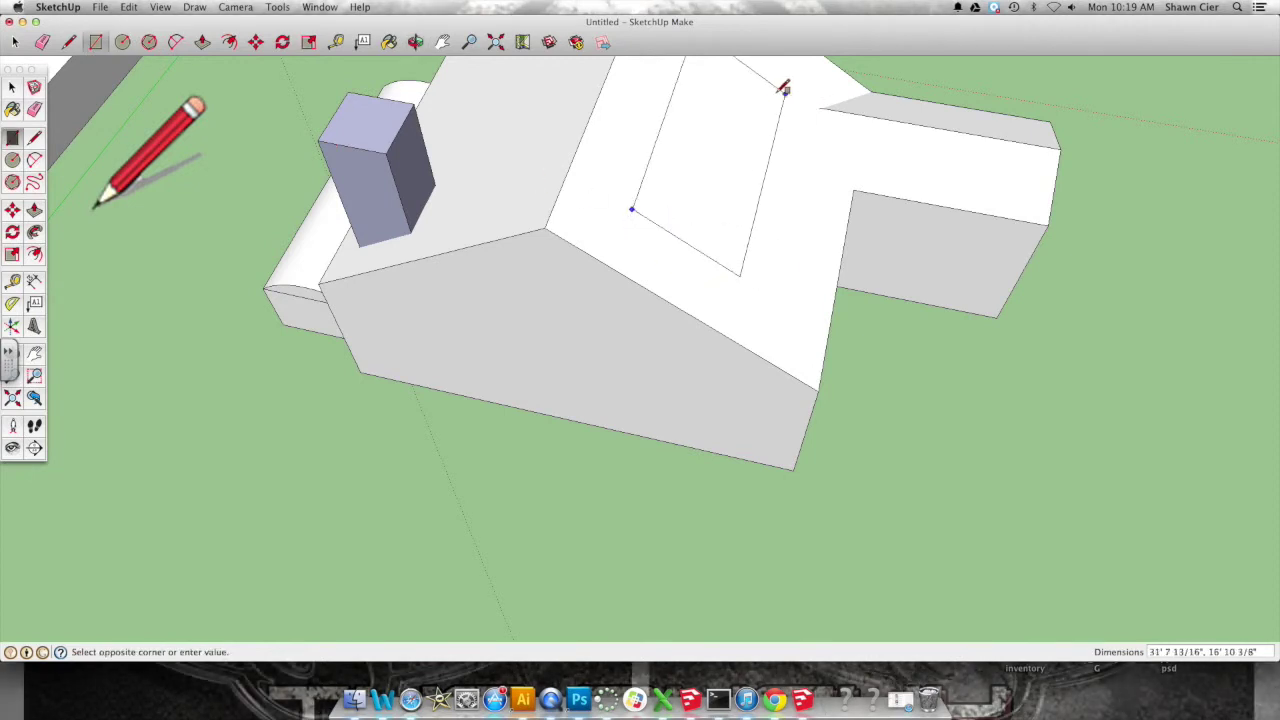
# Complete the panel rectangle on the main roof and raise it 6 13/16"
pyautogui.click(773, 95)
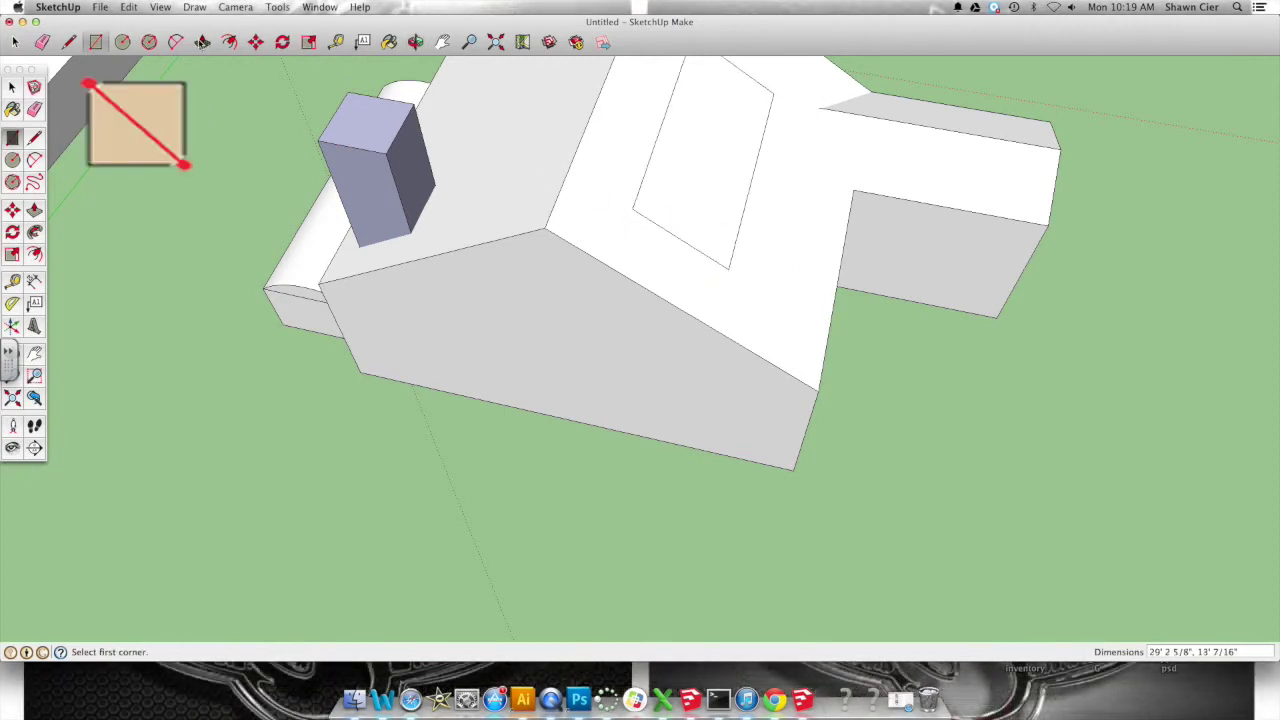
pyautogui.press('p')
pyautogui.click(681, 228)
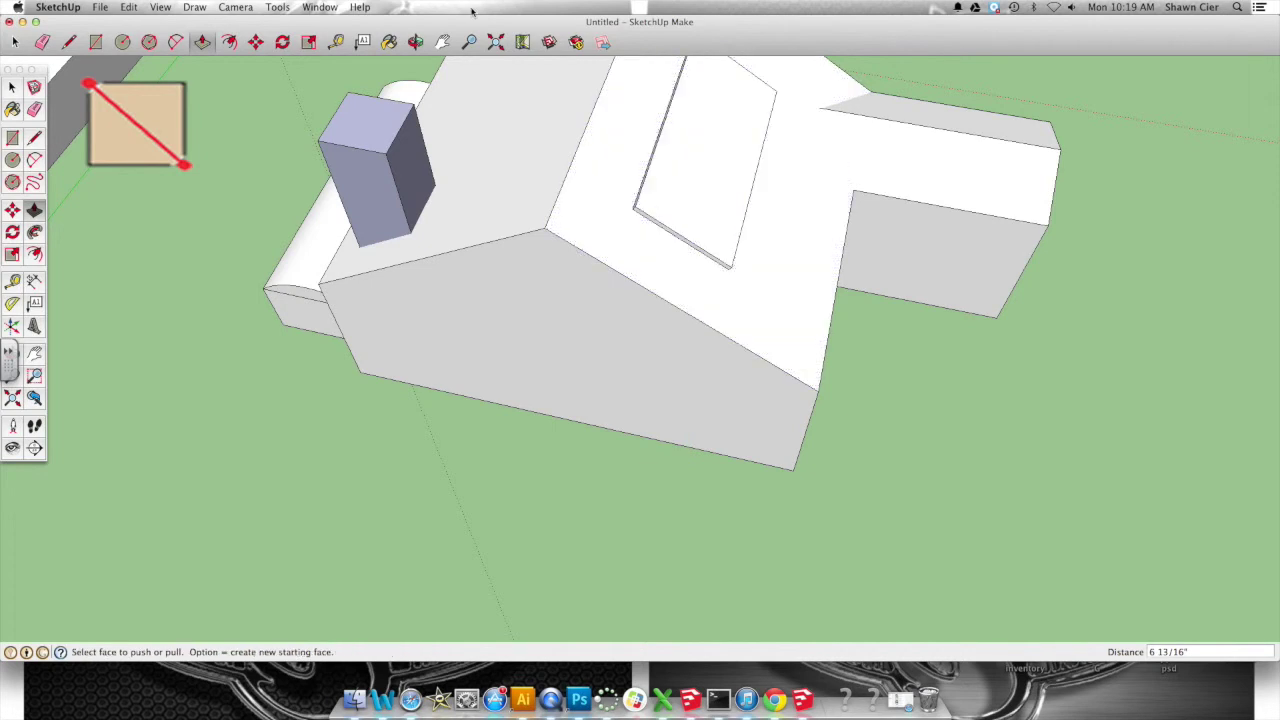
pyautogui.click(415, 41)
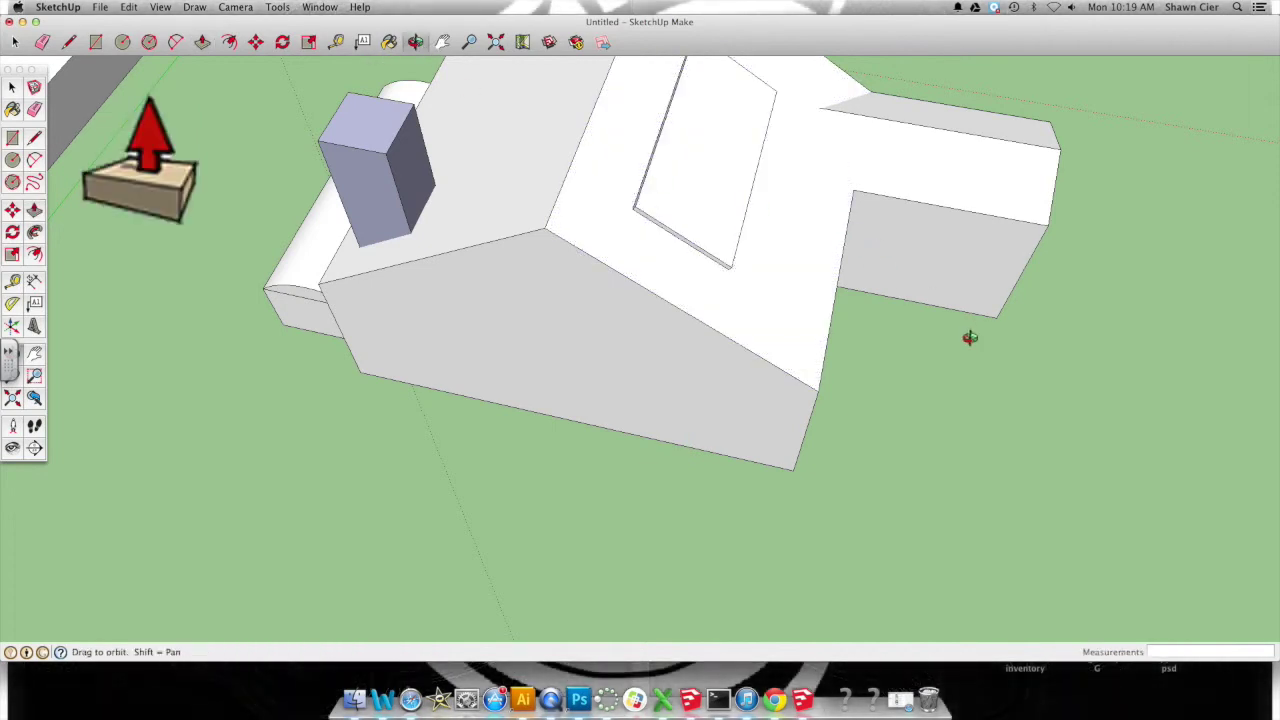
pyautogui.moveTo(971, 337); pyautogui.dragTo(181, 348)
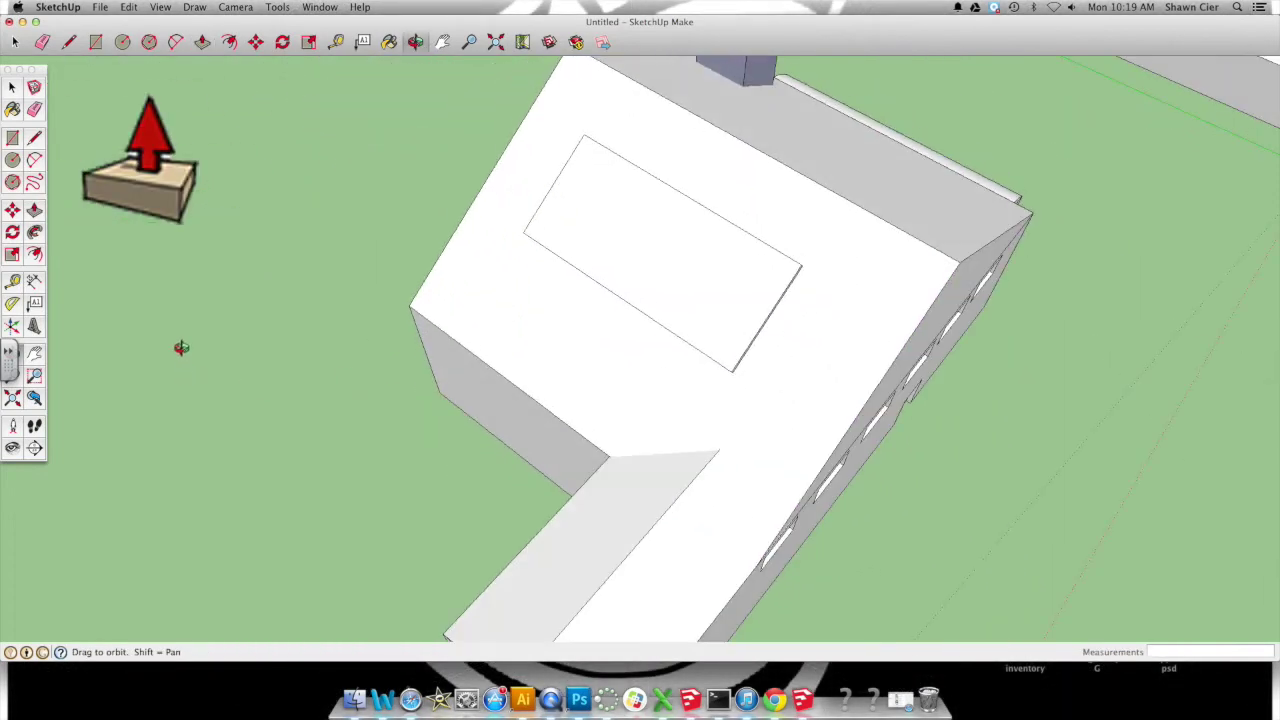
# Draw a dividing line across the panel from the top edge's midpoint, splitting its left half
pyautogui.click(69, 41)
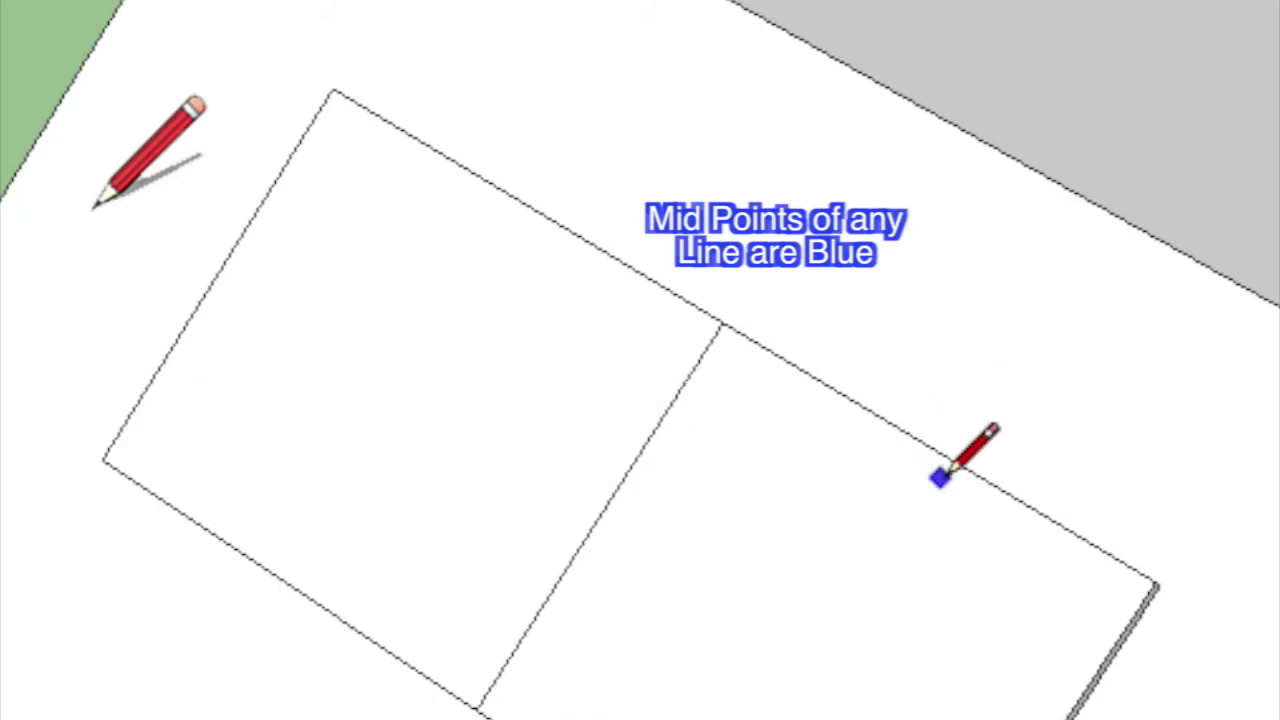
pyautogui.click(930, 447)
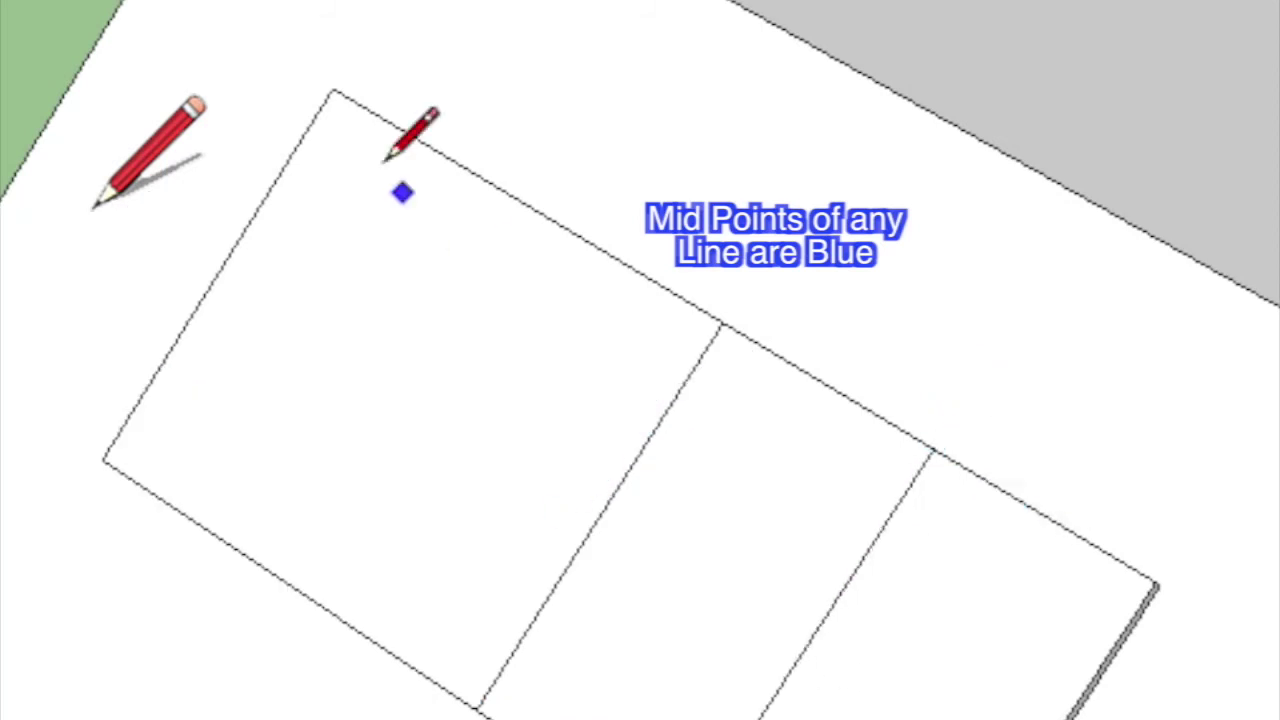
pyautogui.click(520, 201)
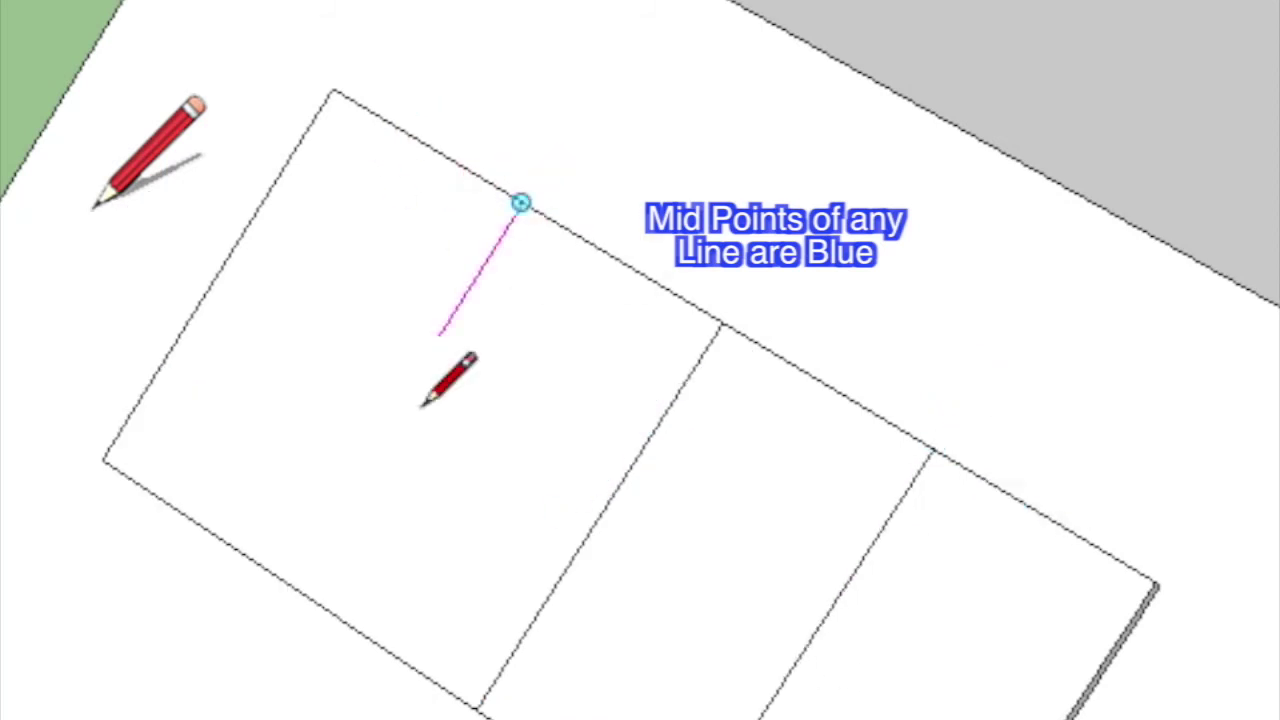